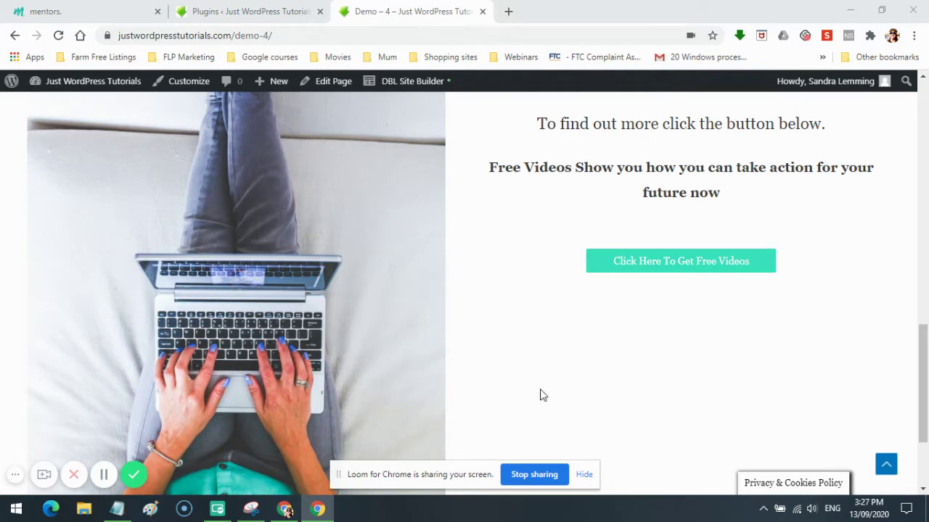
Open the sign-up form popup of the "Click Here To Get Free Videos" button and close it again.
{"action": "left_click", "coordinate": [699, 265]}
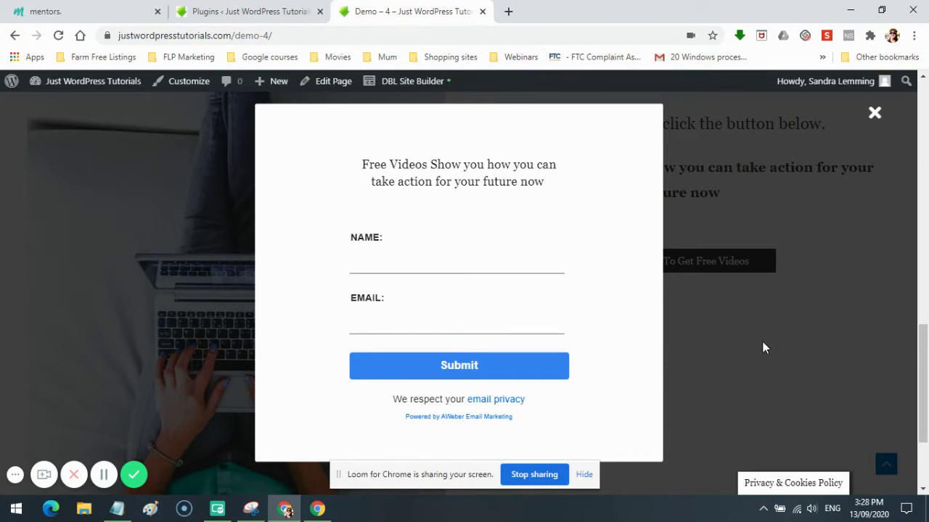
{"action": "left_click", "coordinate": [874, 113]}
Look over the Demo – 4 page from the navigation menu and header image to the call-to-action section and footer.
{"action": "scroll", "coordinate": [834, 378], "scroll_direction": "up", "scroll_amount": 9}
{"action": "scroll", "coordinate": [834, 378], "scroll_direction": "down", "scroll_amount": 4}
{"action": "scroll", "coordinate": [798, 381], "scroll_direction": "down", "scroll_amount": 4}
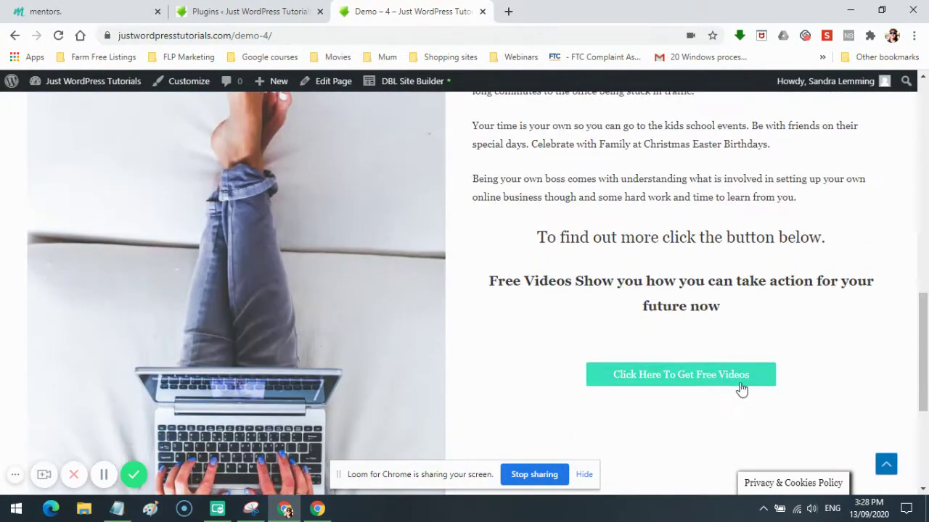
{"action": "scroll", "coordinate": [799, 366], "scroll_direction": "up", "scroll_amount": 4}
{"action": "scroll", "coordinate": [796, 348], "scroll_direction": "up", "scroll_amount": 8}
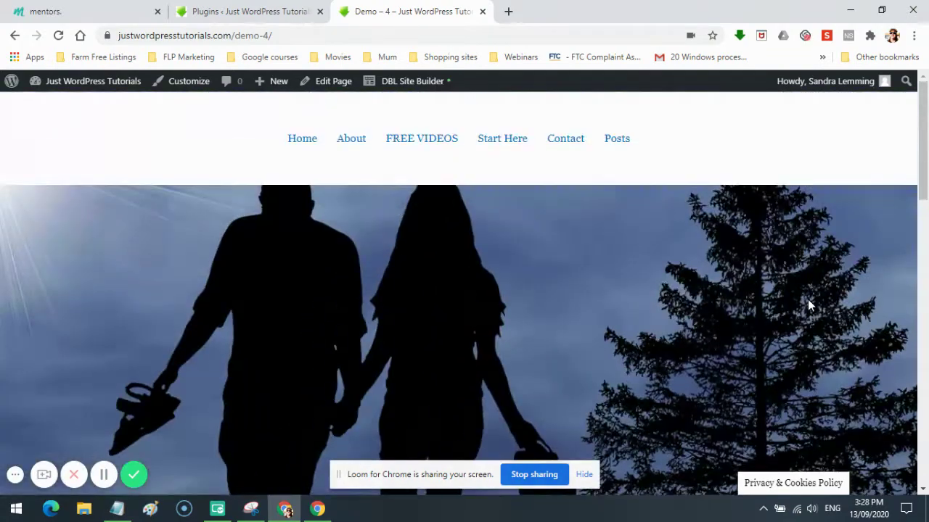
{"action": "scroll", "coordinate": [637, 304], "scroll_direction": "down", "scroll_amount": 3}
{"action": "scroll", "coordinate": [637, 305], "scroll_direction": "down", "scroll_amount": 3}
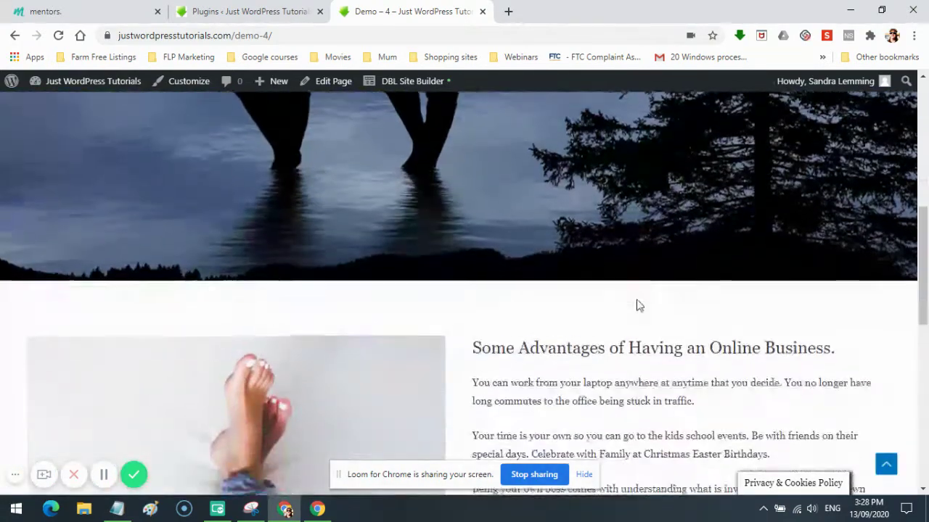
{"action": "scroll", "coordinate": [636, 305], "scroll_direction": "up", "scroll_amount": 6}
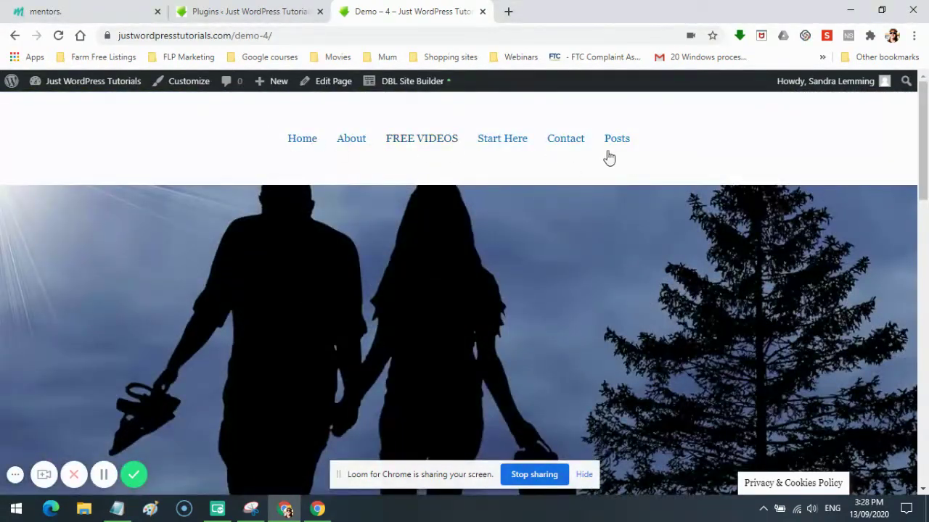
{"action": "scroll", "coordinate": [570, 240], "scroll_direction": "down", "scroll_amount": 3}
{"action": "scroll", "coordinate": [573, 254], "scroll_direction": "down", "scroll_amount": 5}
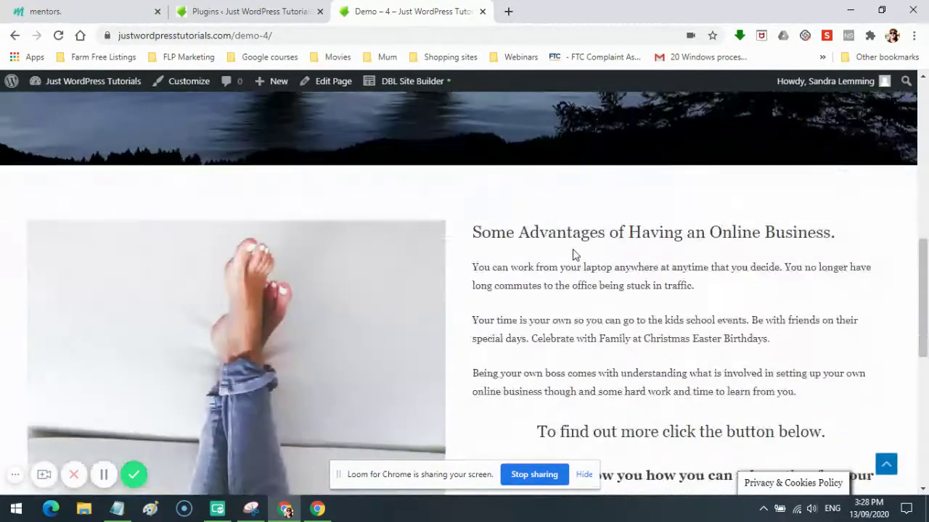
{"action": "scroll", "coordinate": [573, 254], "scroll_direction": "down", "scroll_amount": 1}
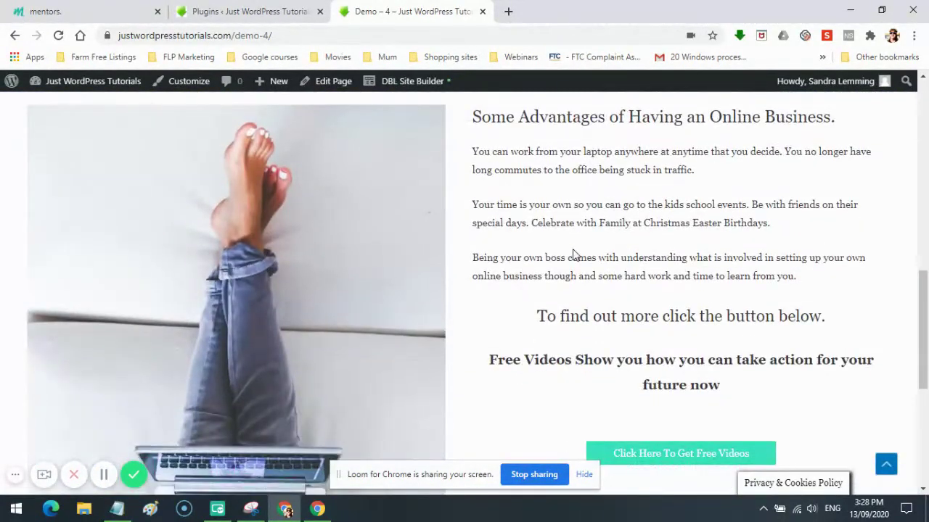
{"action": "scroll", "coordinate": [572, 254], "scroll_direction": "down", "scroll_amount": 2}
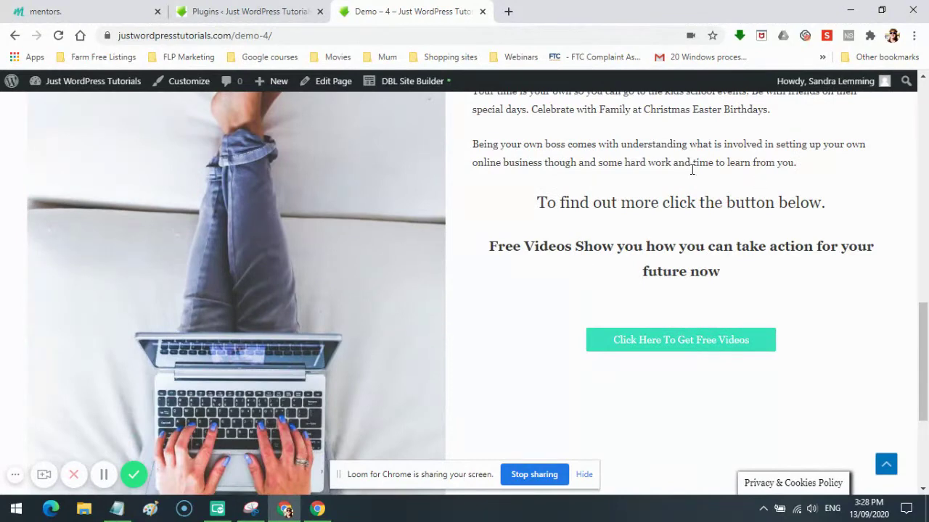
{"action": "scroll", "coordinate": [676, 229], "scroll_direction": "up", "scroll_amount": 1}
{"action": "scroll", "coordinate": [678, 231], "scroll_direction": "down", "scroll_amount": 5}
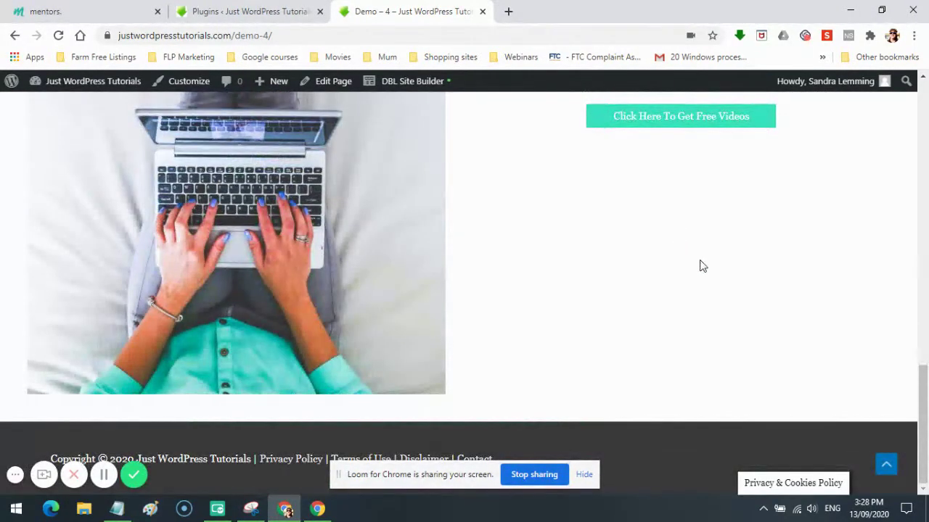
{"action": "scroll", "coordinate": [699, 265], "scroll_direction": "up", "scroll_amount": 2}
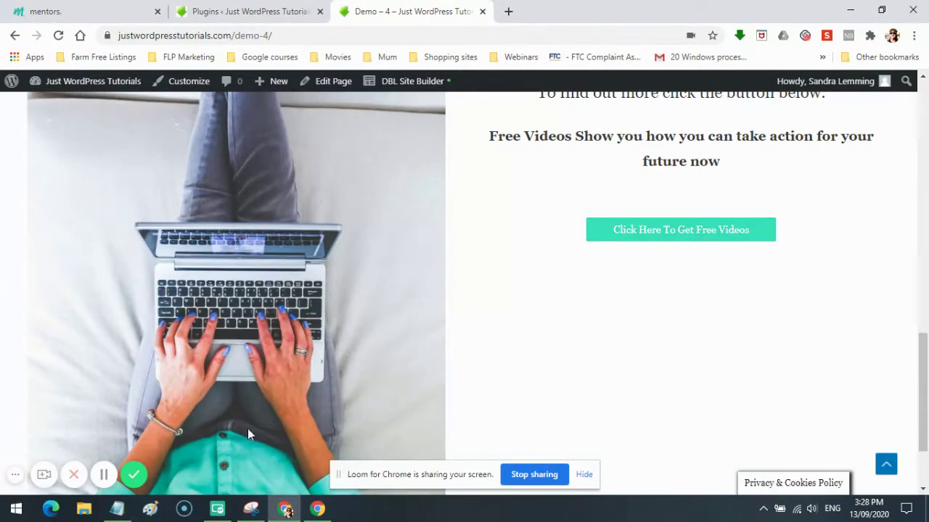
{"action": "scroll", "coordinate": [789, 294], "scroll_direction": "up", "scroll_amount": 4}
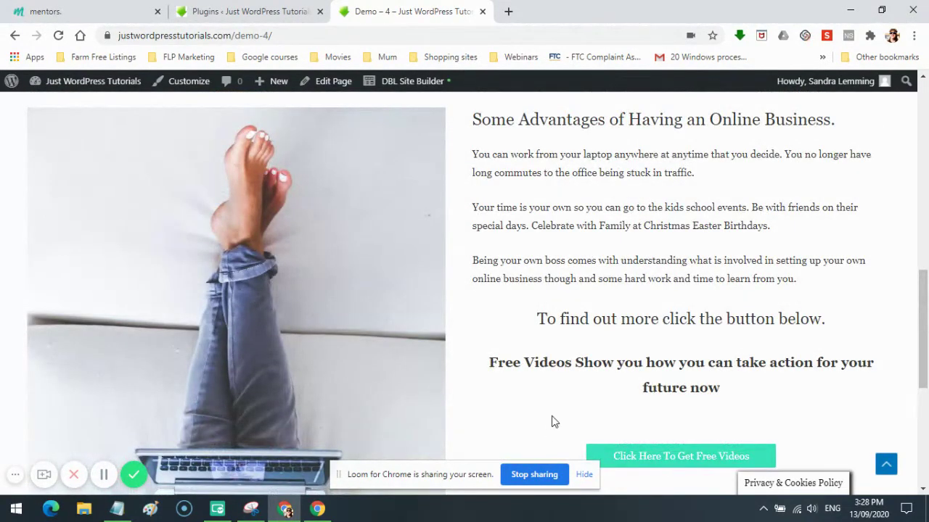
Show the free videos popup once more to inspect its name and email form, and dismiss it.
{"action": "scroll", "coordinate": [757, 335], "scroll_direction": "up", "scroll_amount": 1}
{"action": "scroll", "coordinate": [758, 335], "scroll_direction": "down", "scroll_amount": 4}
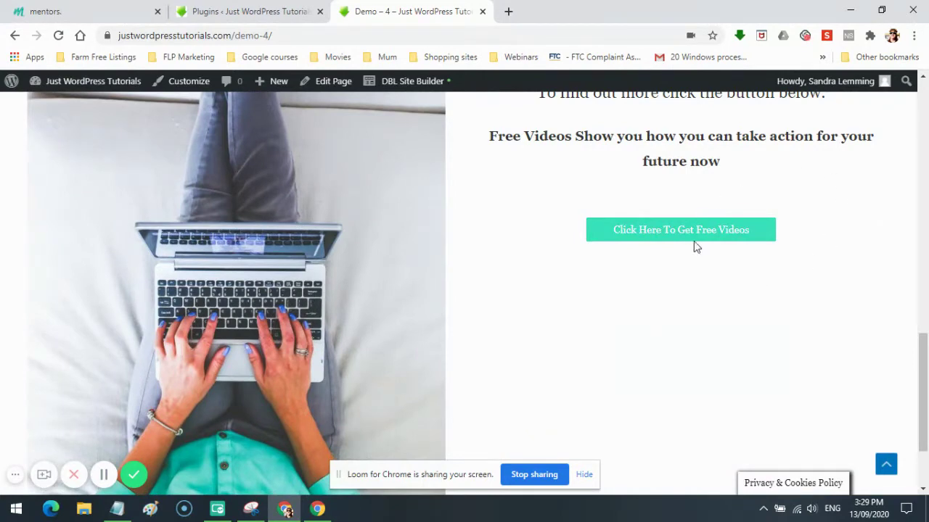
{"action": "left_click", "coordinate": [682, 231]}
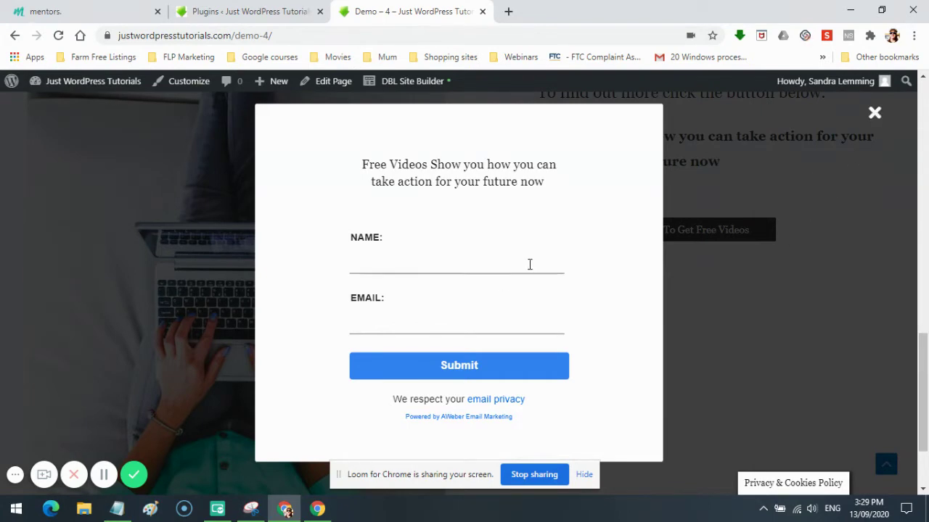
{"action": "left_click", "coordinate": [874, 114]}
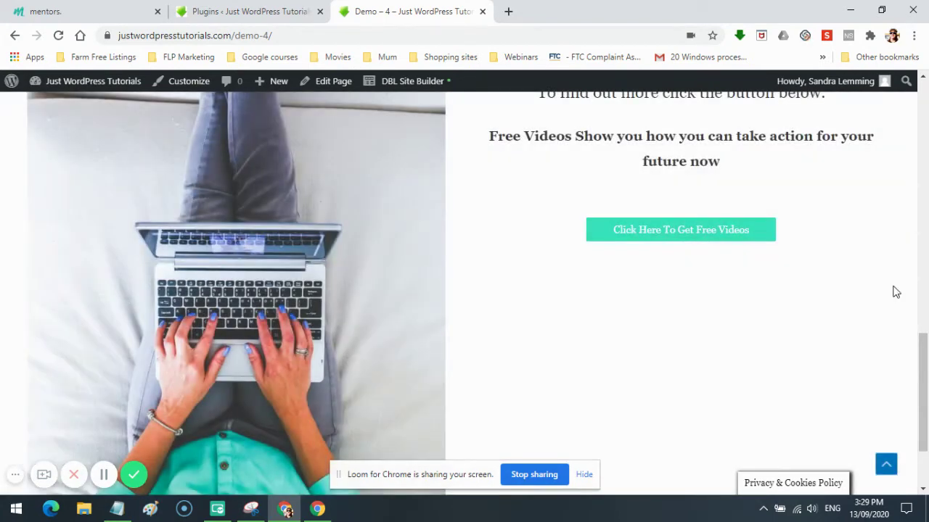
Open the Demo – 4 page for editing in DBL Site Builder.
{"action": "scroll", "coordinate": [844, 351], "scroll_direction": "up", "scroll_amount": 6}
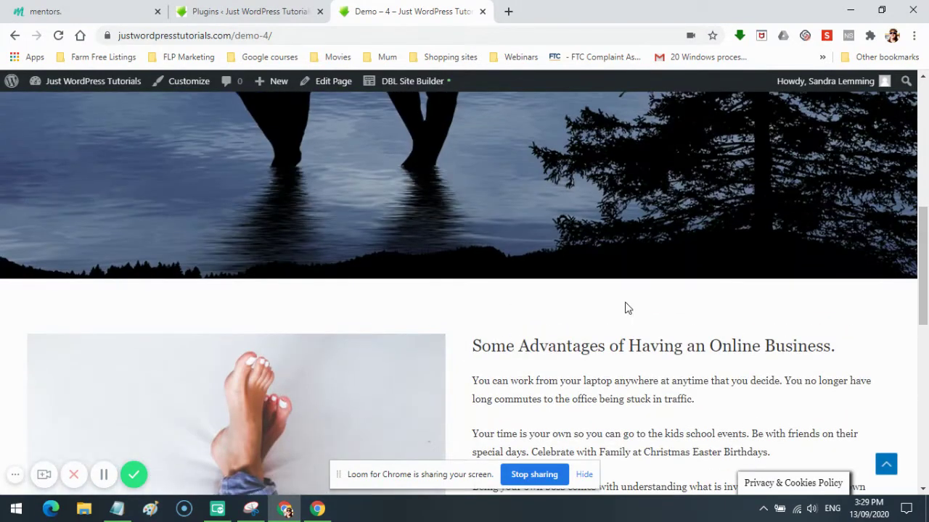
{"action": "scroll", "coordinate": [628, 308], "scroll_direction": "down", "scroll_amount": 3}
{"action": "scroll", "coordinate": [627, 308], "scroll_direction": "down", "scroll_amount": 2}
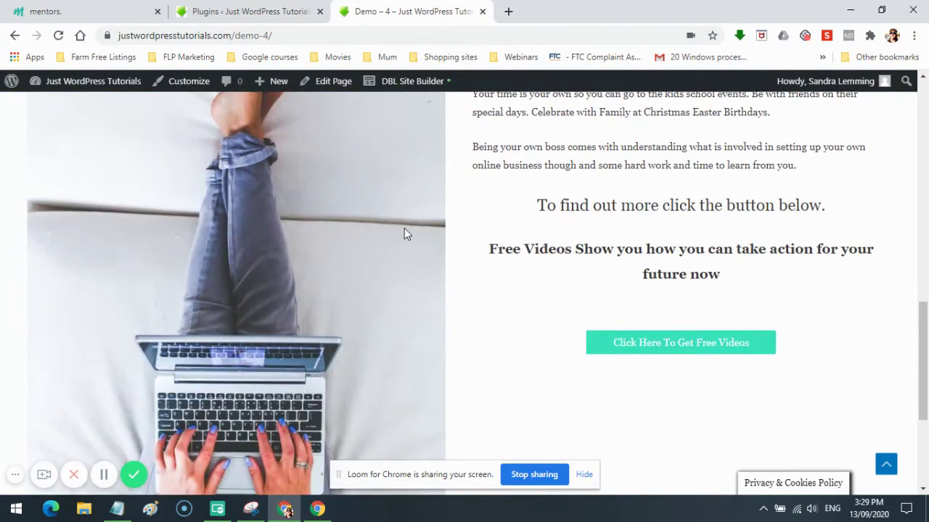
{"action": "left_click", "coordinate": [412, 83]}
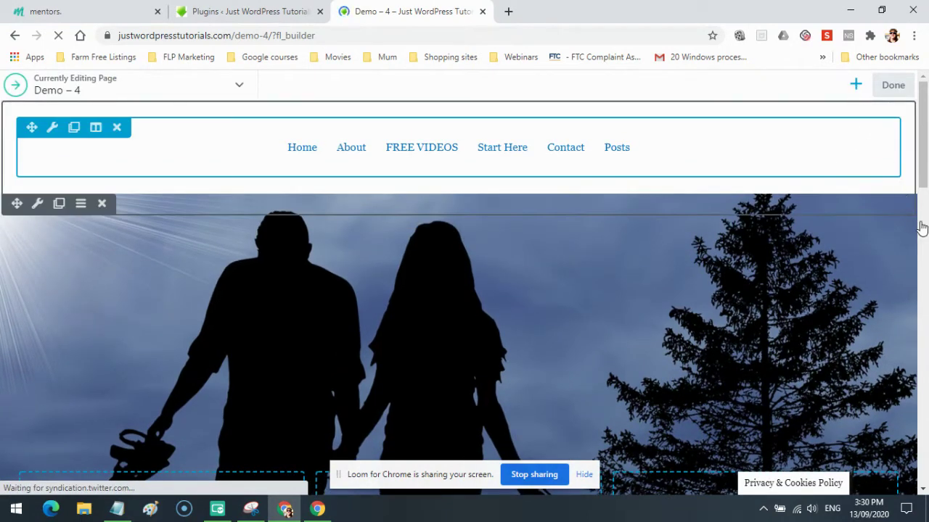
Open the settings of the modal popup module behind the "Click Here To Get Free Videos" button.
{"action": "scroll", "coordinate": [912, 268], "scroll_direction": "down", "scroll_amount": 8}
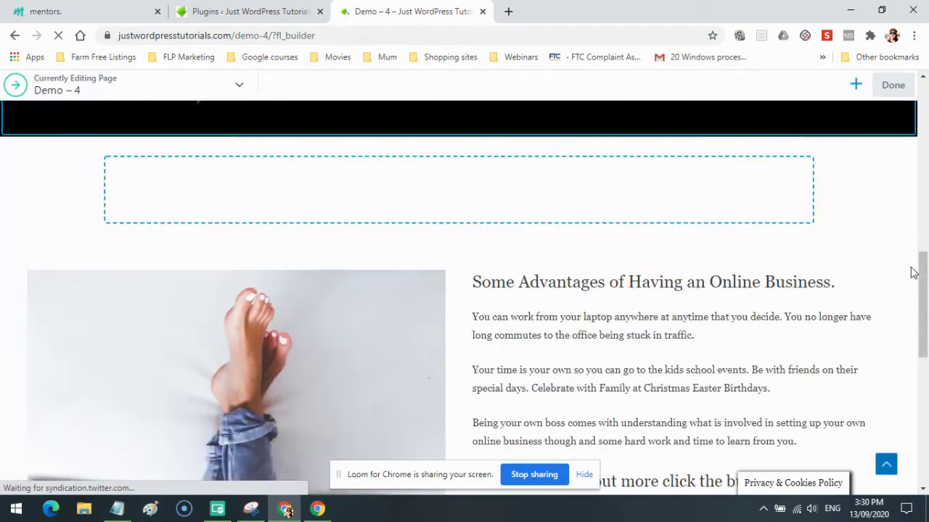
{"action": "scroll", "coordinate": [912, 269], "scroll_direction": "down", "scroll_amount": 6}
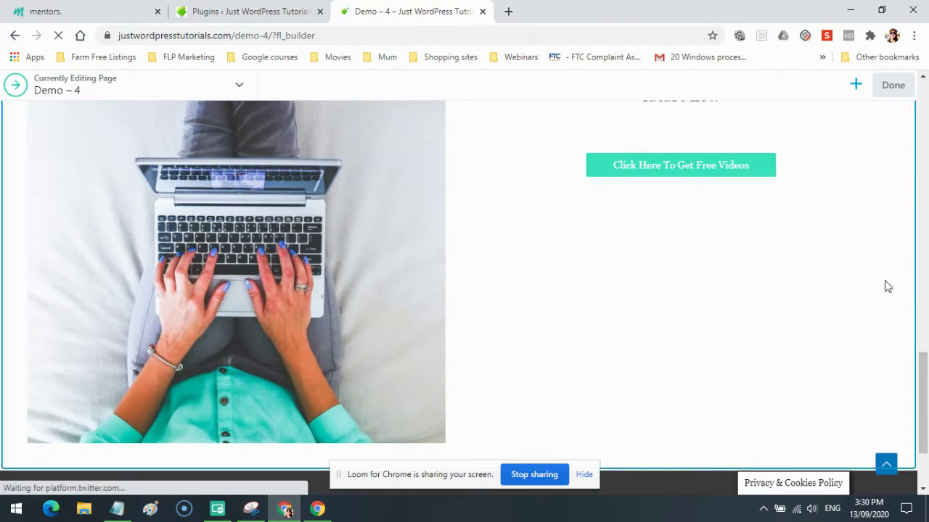
{"action": "scroll", "coordinate": [866, 299], "scroll_direction": "up", "scroll_amount": 2}
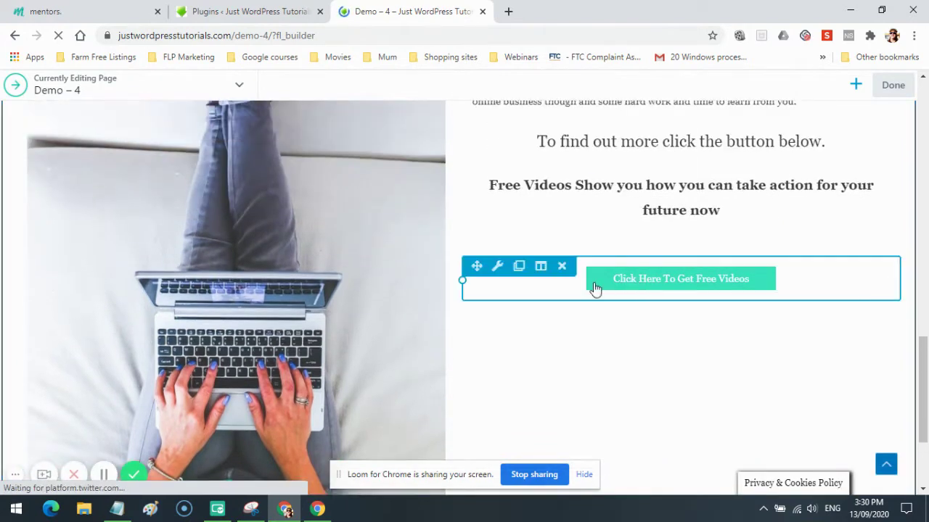
{"action": "left_click", "coordinate": [498, 267]}
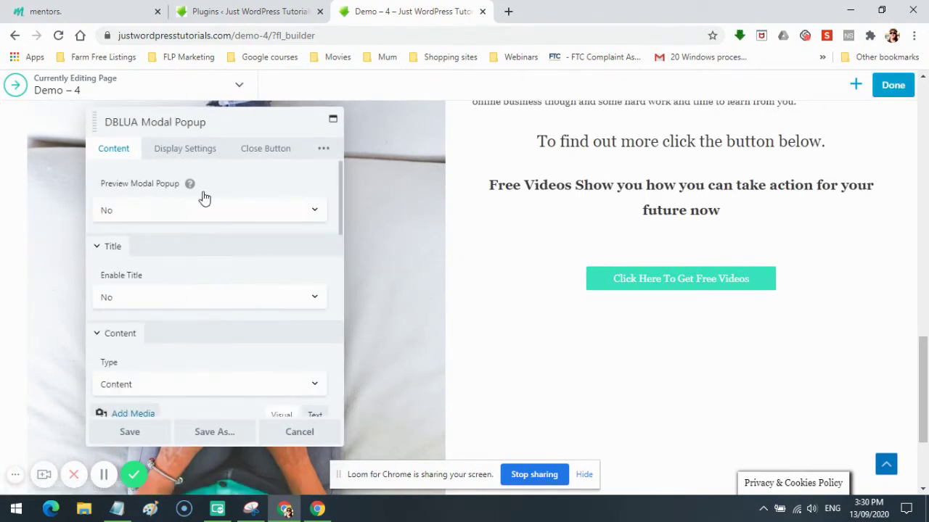
Examine the modal popup's content settings, including the preview, title and content type options and the AWeber form shortcode.
{"action": "mouse_move", "coordinate": [303, 210]}
{"action": "mouse_move", "coordinate": [161, 184]}
{"action": "scroll", "coordinate": [202, 290], "scroll_direction": "down", "scroll_amount": 2}
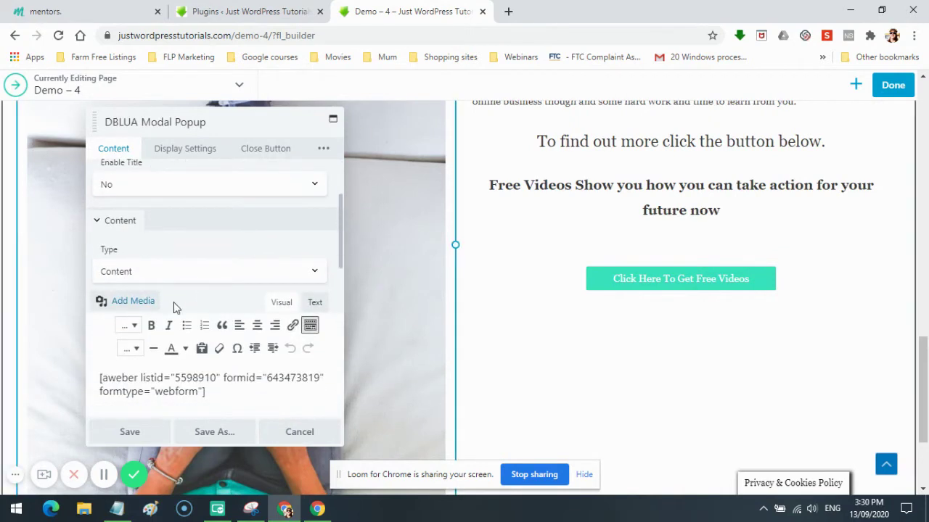
{"action": "scroll", "coordinate": [187, 294], "scroll_direction": "down", "scroll_amount": 4}
{"action": "scroll", "coordinate": [155, 249], "scroll_direction": "up", "scroll_amount": 2}
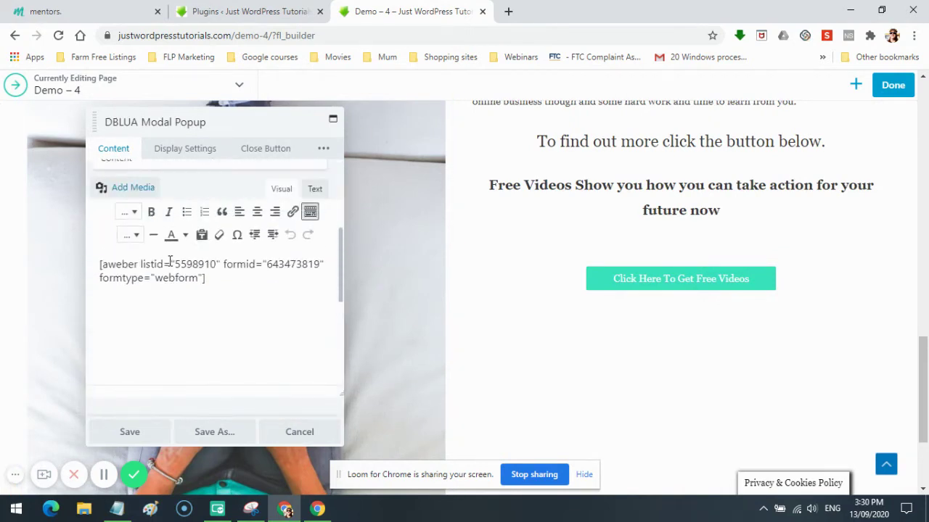
{"action": "scroll", "coordinate": [148, 232], "scroll_direction": "up", "scroll_amount": 4}
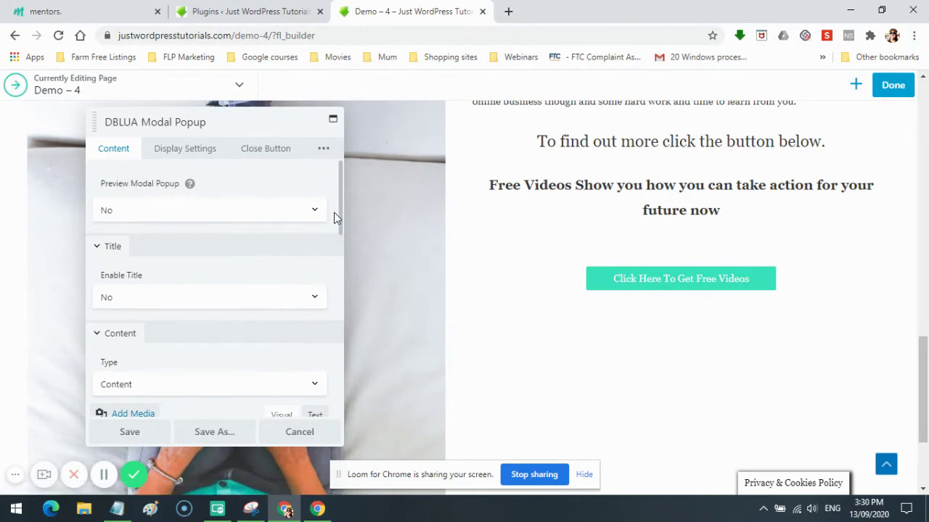
{"action": "scroll", "coordinate": [341, 207], "scroll_direction": "down", "scroll_amount": 1}
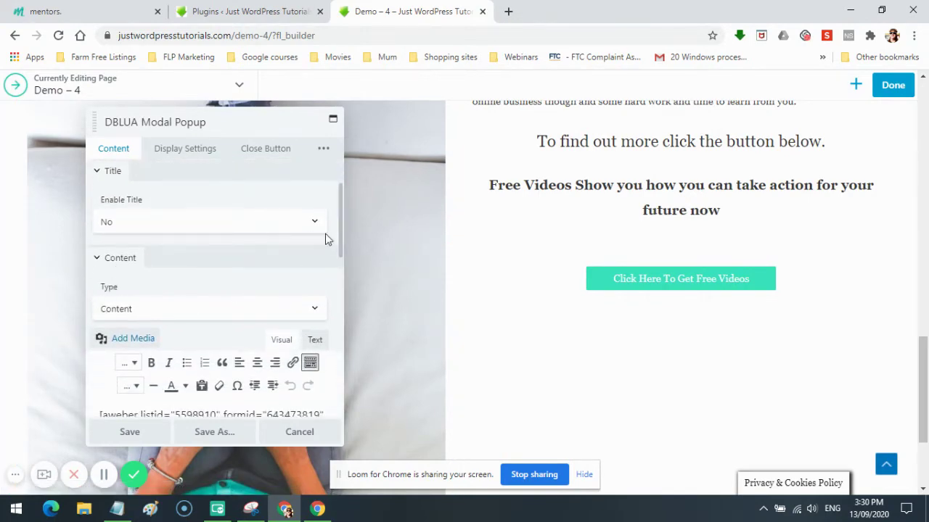
{"action": "left_click_drag", "start_coordinate": [340, 219], "coordinate": [336, 270]}
{"action": "left_click", "coordinate": [147, 323]}
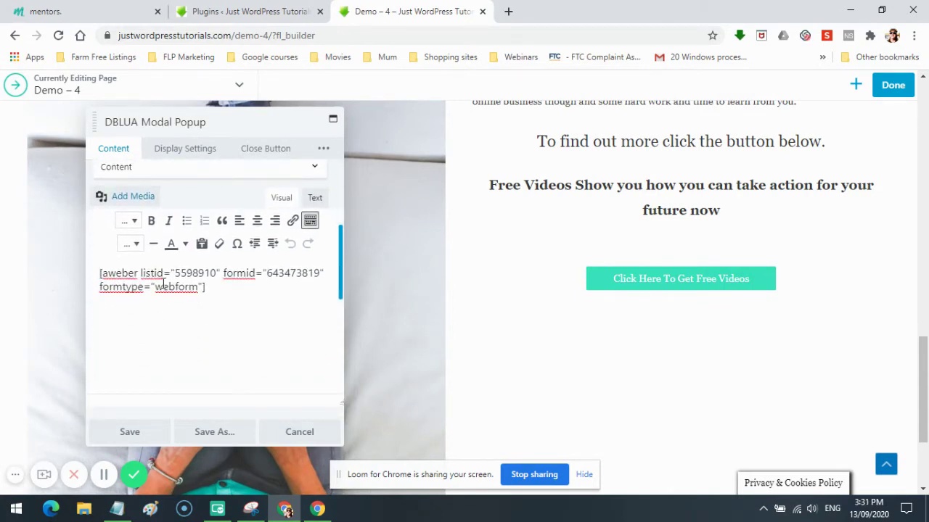
Switch to the WordPress admin and open AWeber's sign-up forms to see the shortcodes of the New Free Videos list.
{"action": "left_click", "coordinate": [243, 15]}
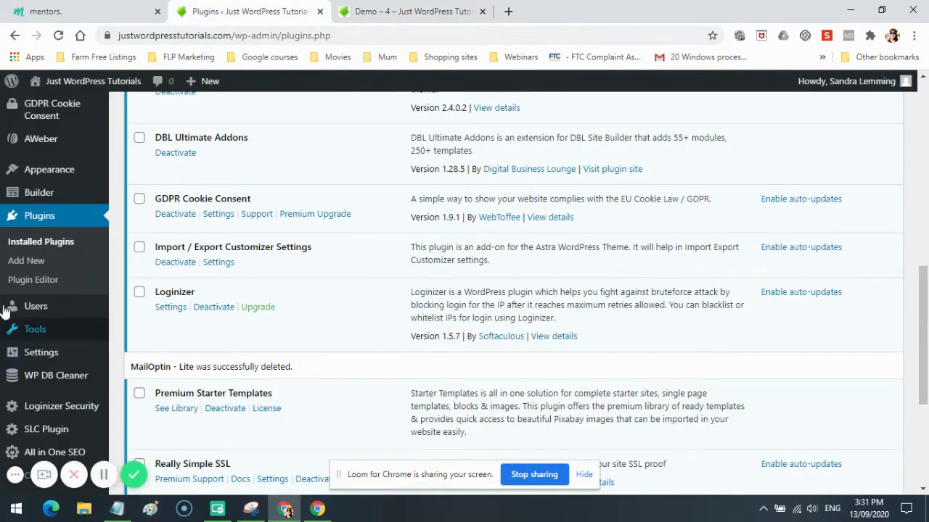
{"action": "mouse_move", "coordinate": [33, 174]}
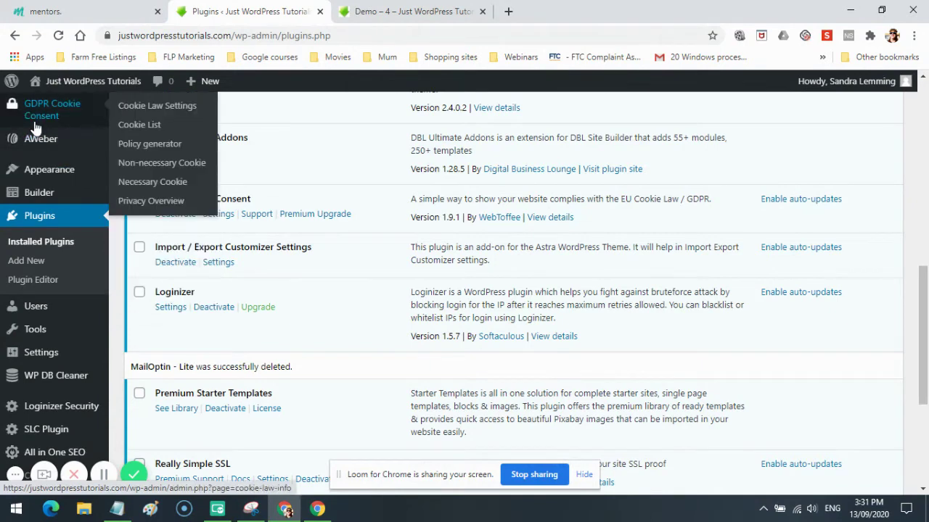
{"action": "mouse_move", "coordinate": [40, 138]}
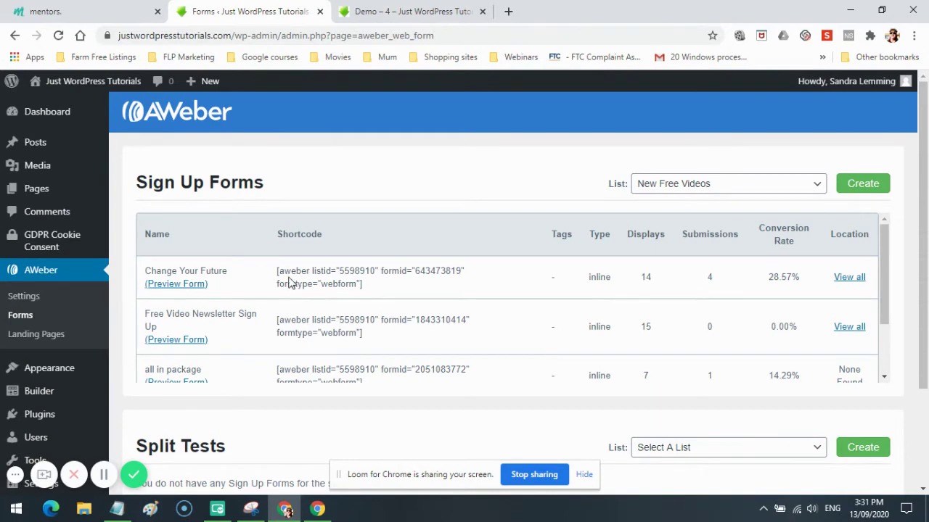
Return to the page builder and check the modal popup's AWeber shortcode in both the text and visual editor views.
{"action": "left_click", "coordinate": [417, 13]}
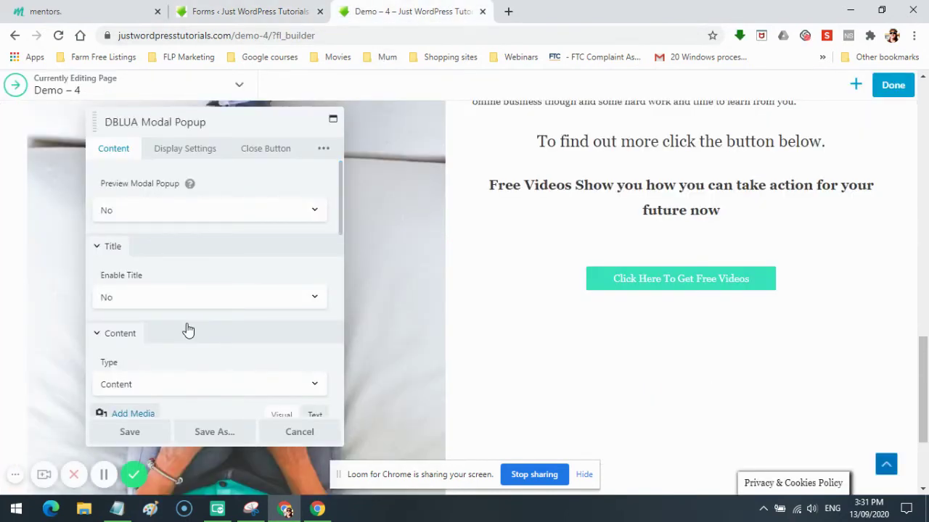
{"action": "scroll", "coordinate": [187, 330], "scroll_direction": "down", "scroll_amount": 3}
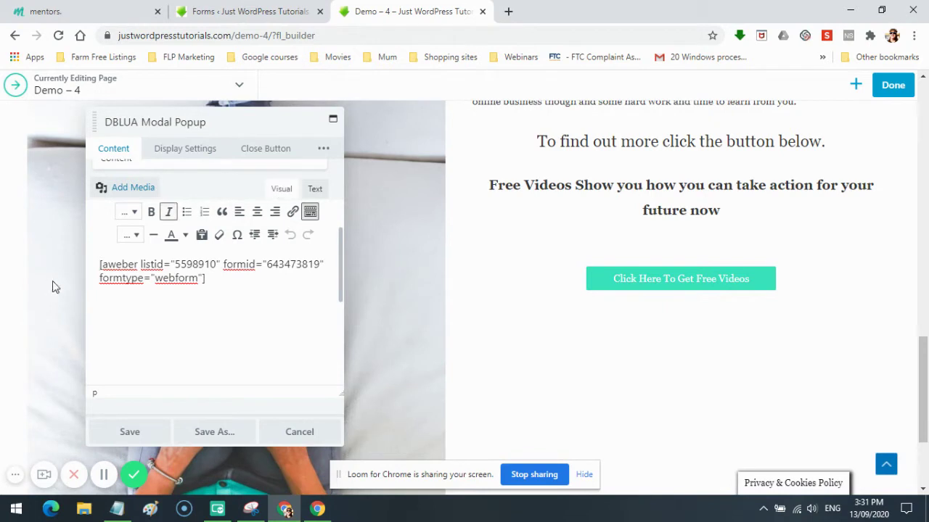
{"action": "left_click", "coordinate": [105, 265]}
{"action": "left_click", "coordinate": [314, 189]}
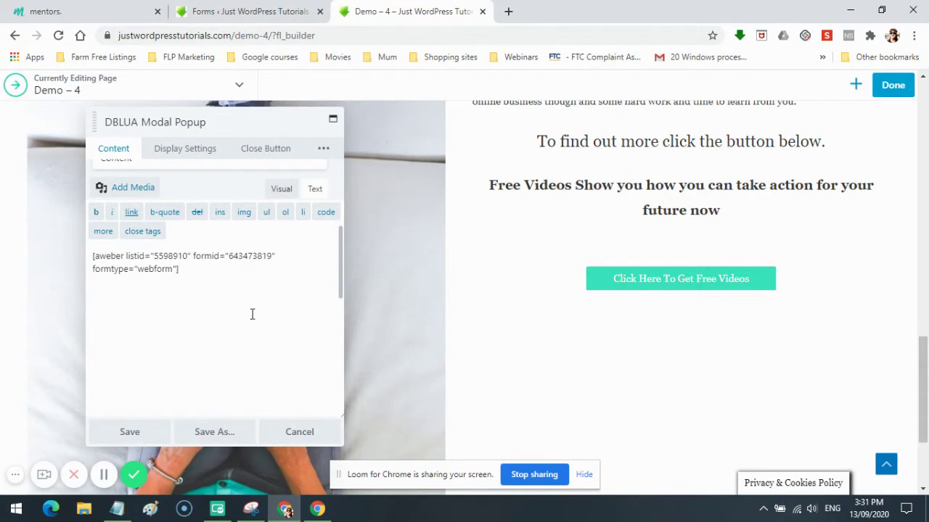
{"action": "left_click", "coordinate": [280, 189]}
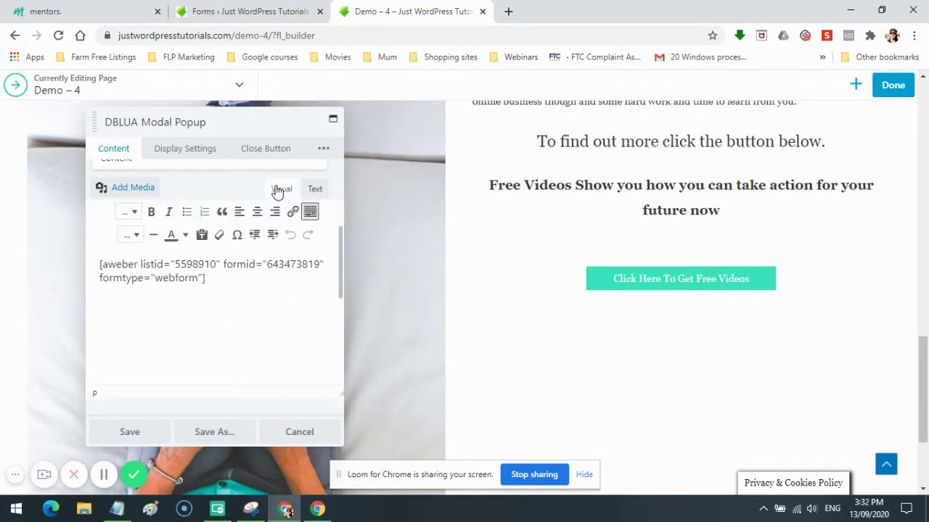
Save the modal popup module's settings.
{"action": "left_click", "coordinate": [127, 432]}
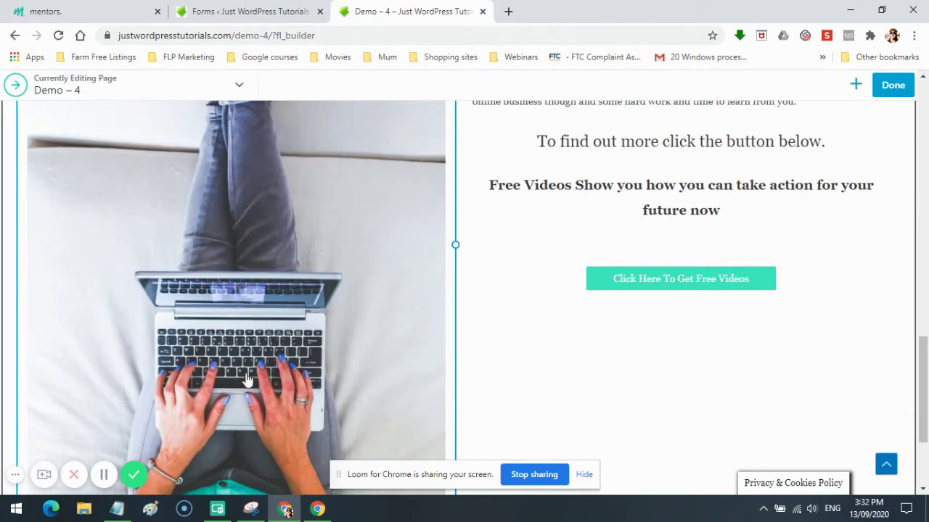
{"action": "mouse_move", "coordinate": [701, 280]}
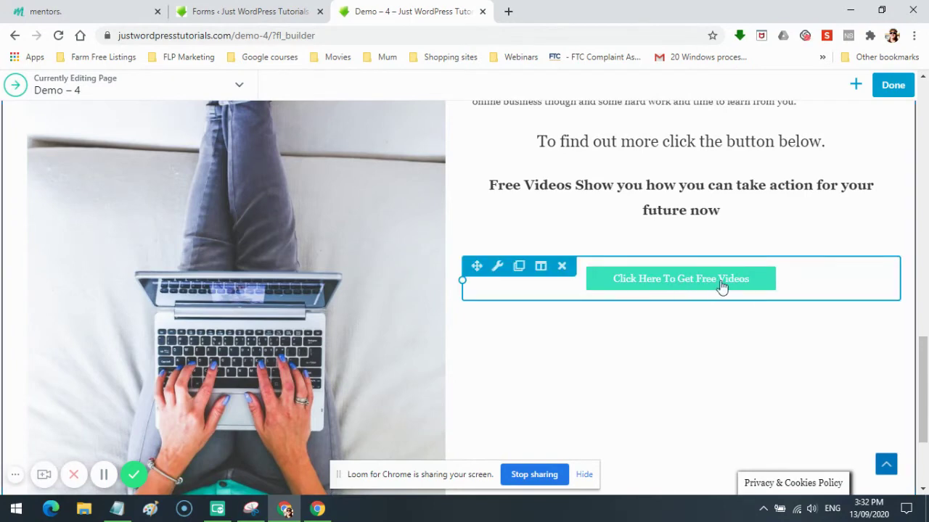
Locate the Modal Popup module under Lead Generation in the DBLUA module group without adding it to the page.
{"action": "left_click", "coordinate": [897, 86]}
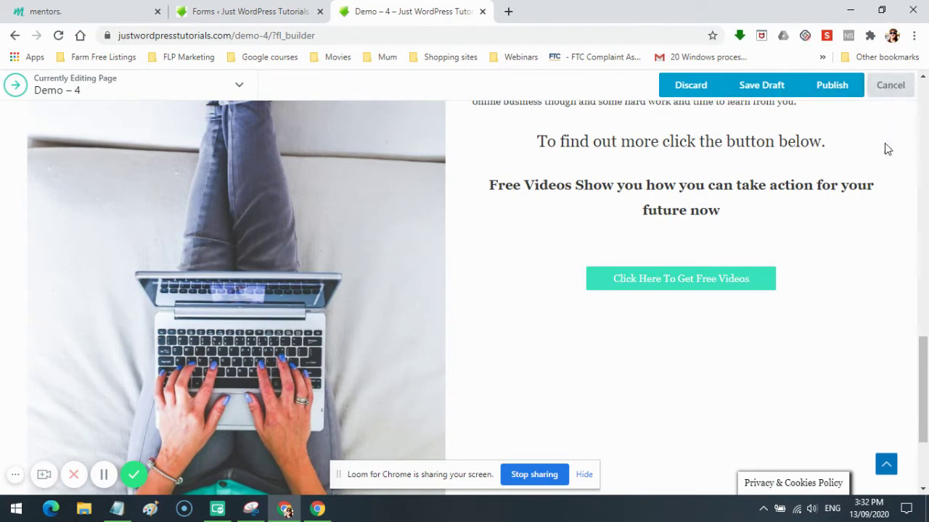
{"action": "left_click", "coordinate": [891, 85]}
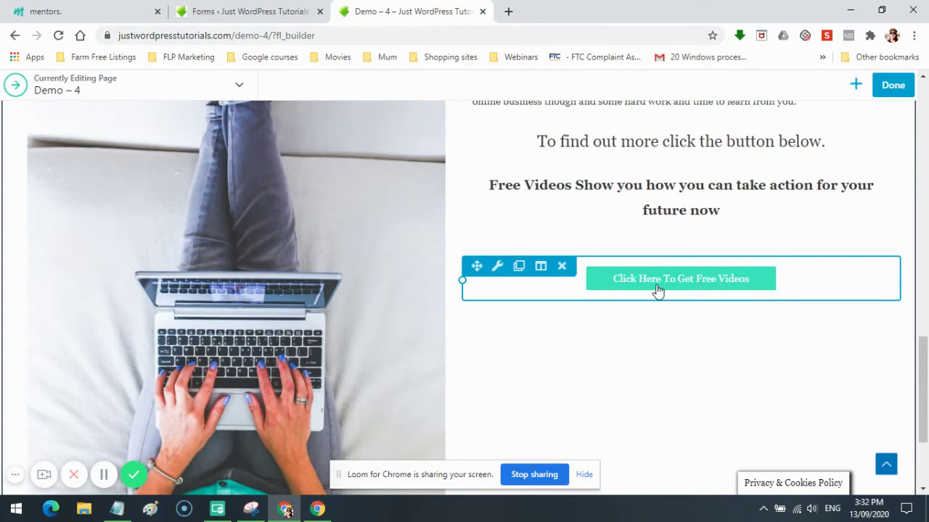
{"action": "left_click", "coordinate": [855, 85]}
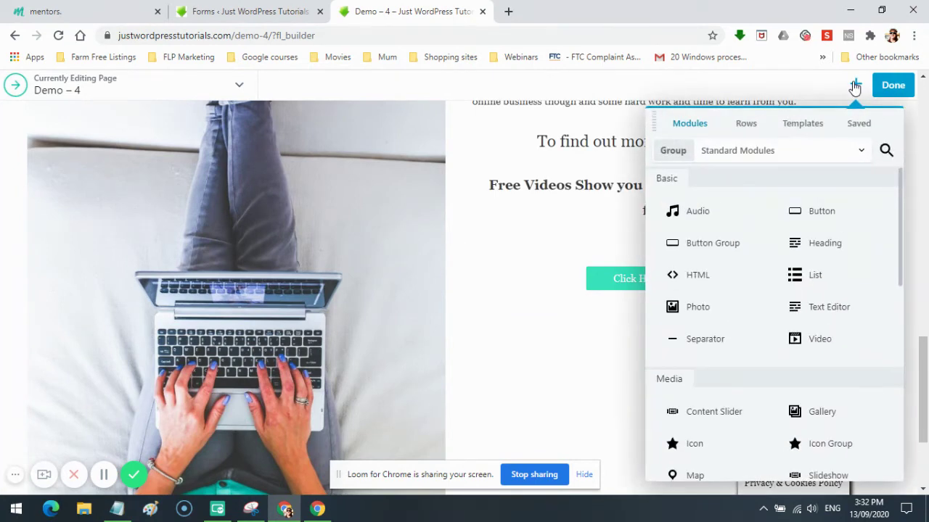
{"action": "left_click", "coordinate": [861, 155]}
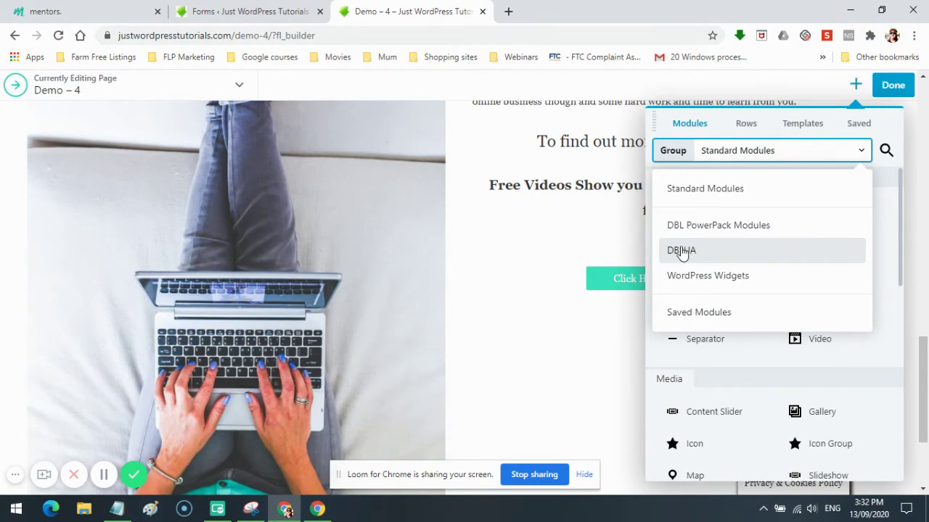
{"action": "left_click", "coordinate": [682, 251]}
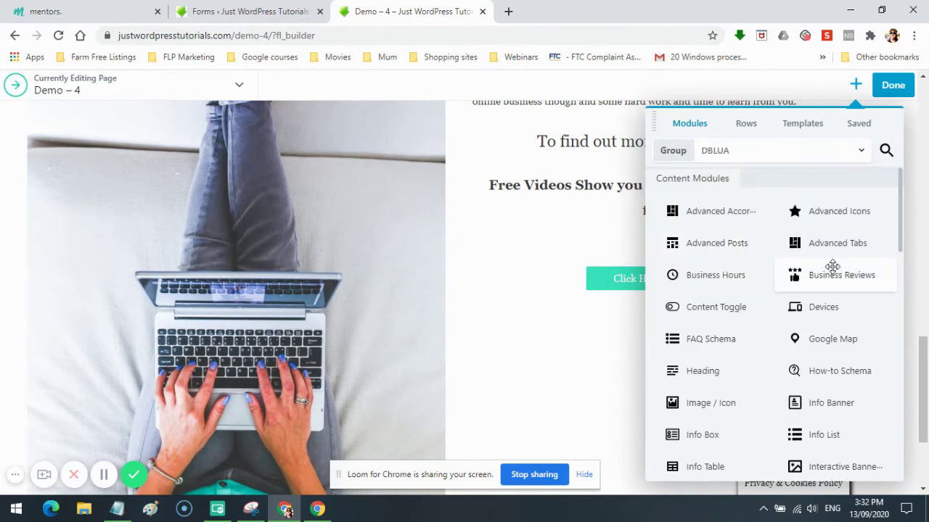
{"action": "scroll", "coordinate": [832, 267], "scroll_direction": "down", "scroll_amount": 3}
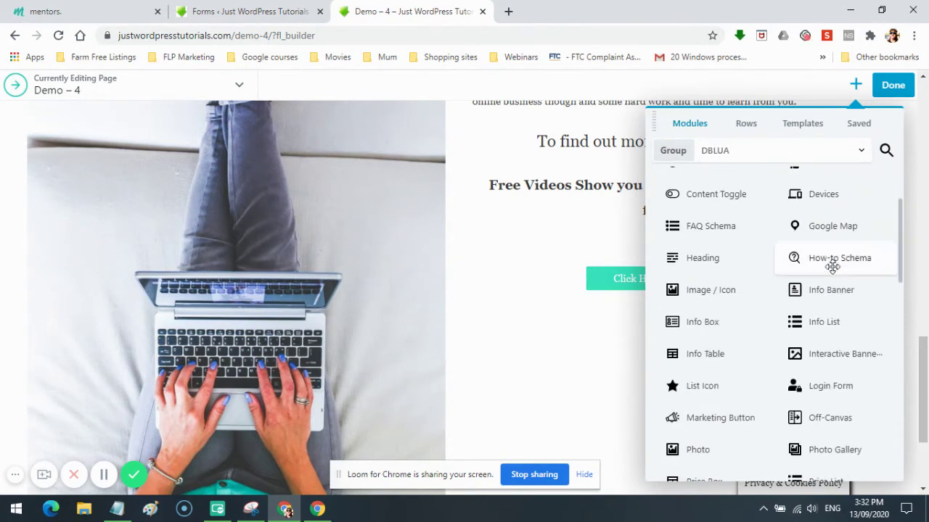
{"action": "scroll", "coordinate": [832, 267], "scroll_direction": "down", "scroll_amount": 3}
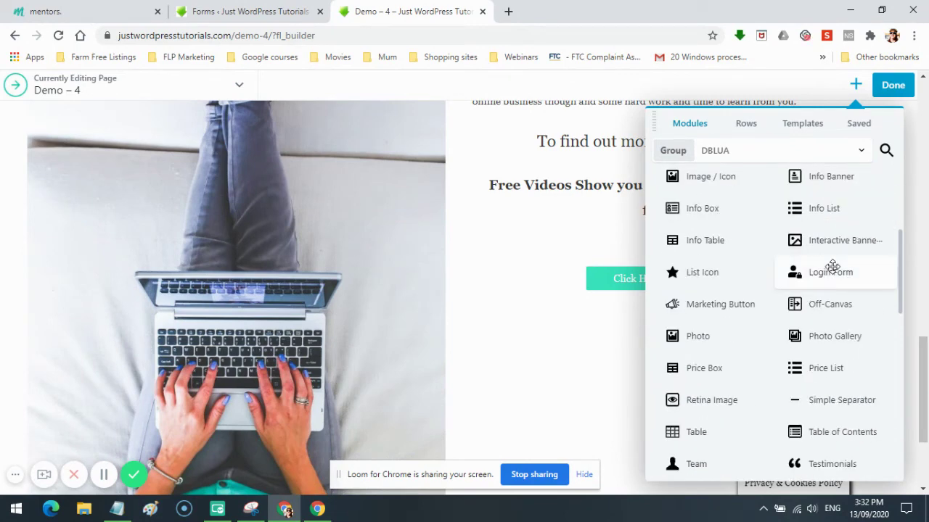
{"action": "scroll", "coordinate": [833, 267], "scroll_direction": "down", "scroll_amount": 3}
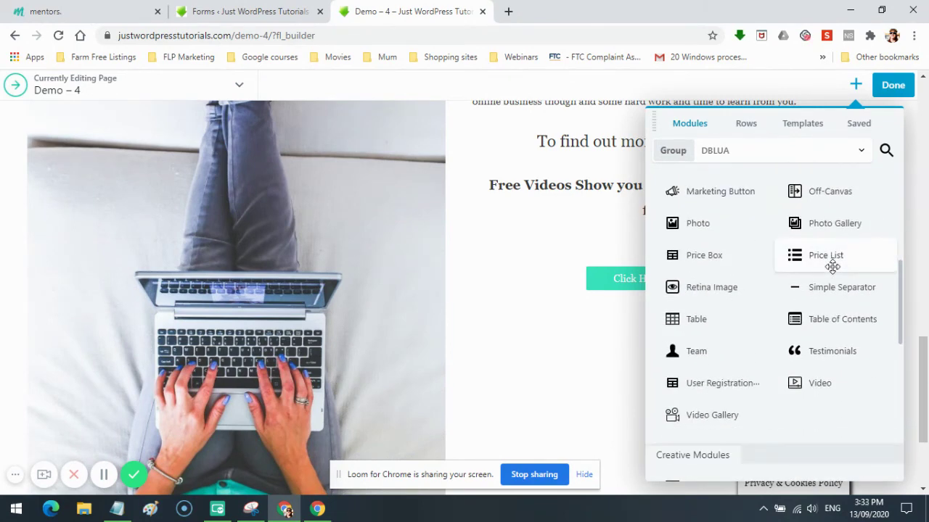
{"action": "scroll", "coordinate": [832, 267], "scroll_direction": "down", "scroll_amount": 3}
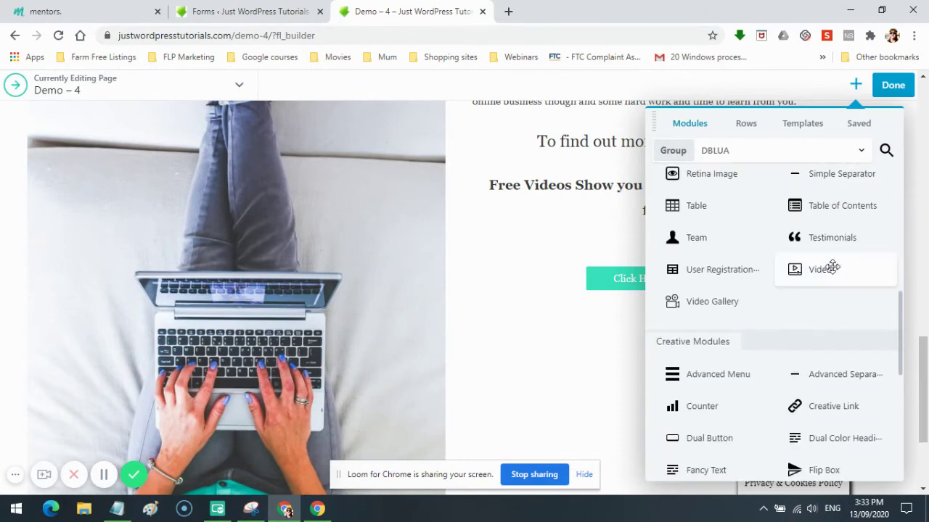
{"action": "scroll", "coordinate": [832, 267], "scroll_direction": "down", "scroll_amount": 3}
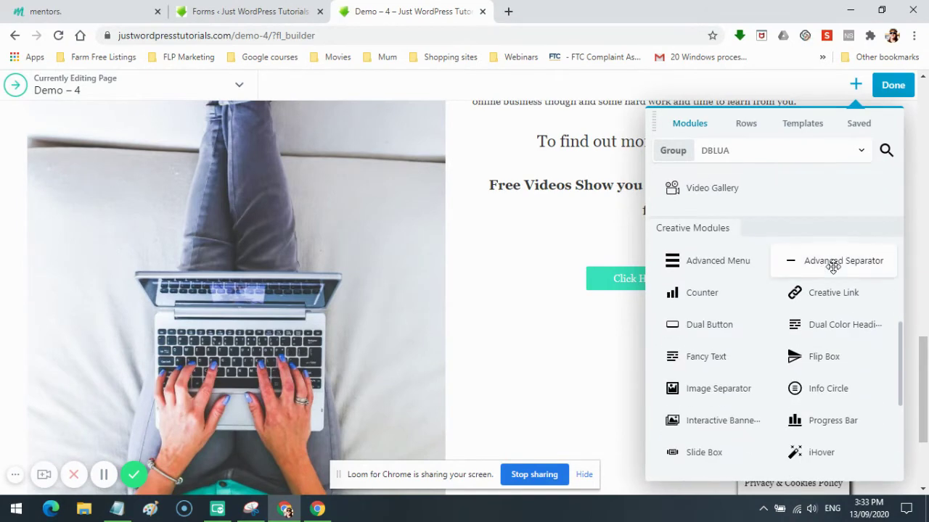
{"action": "scroll", "coordinate": [832, 267], "scroll_direction": "down", "scroll_amount": 3}
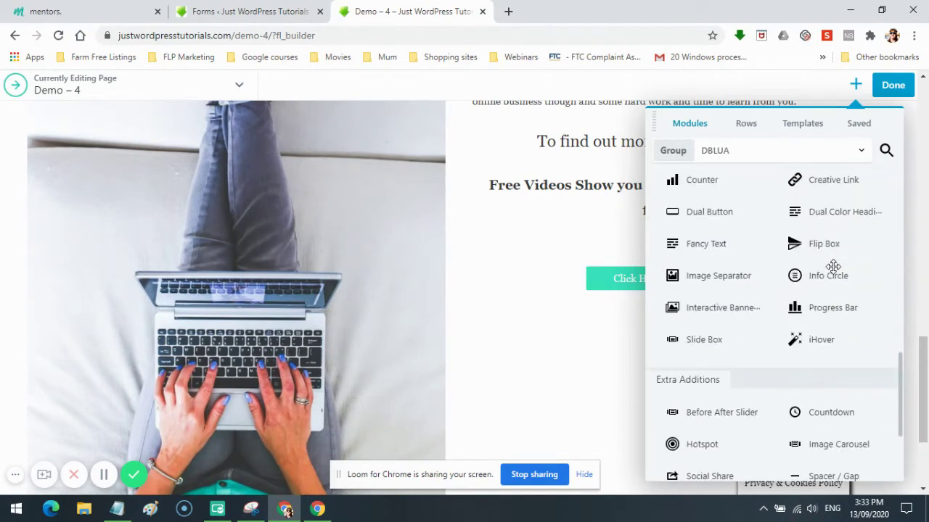
{"action": "scroll", "coordinate": [833, 266], "scroll_direction": "down", "scroll_amount": 3}
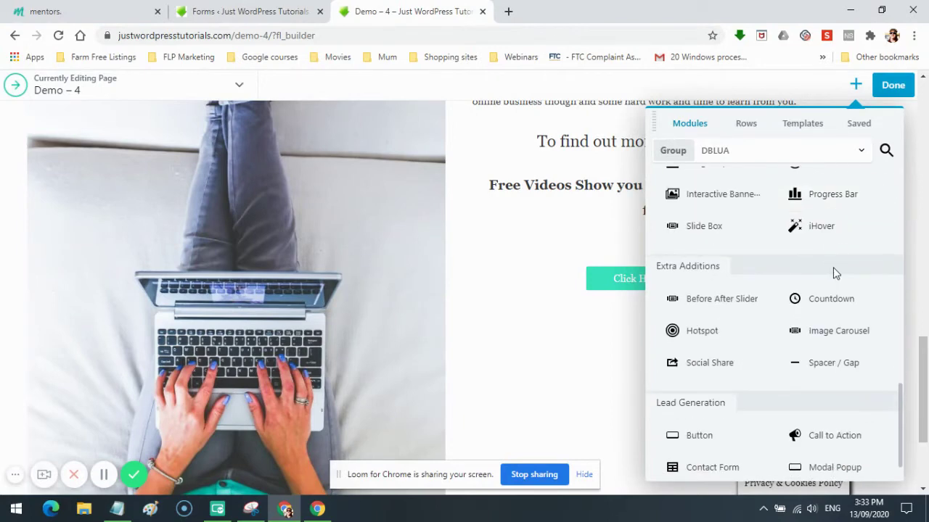
{"action": "scroll", "coordinate": [833, 272], "scroll_direction": "down", "scroll_amount": 3}
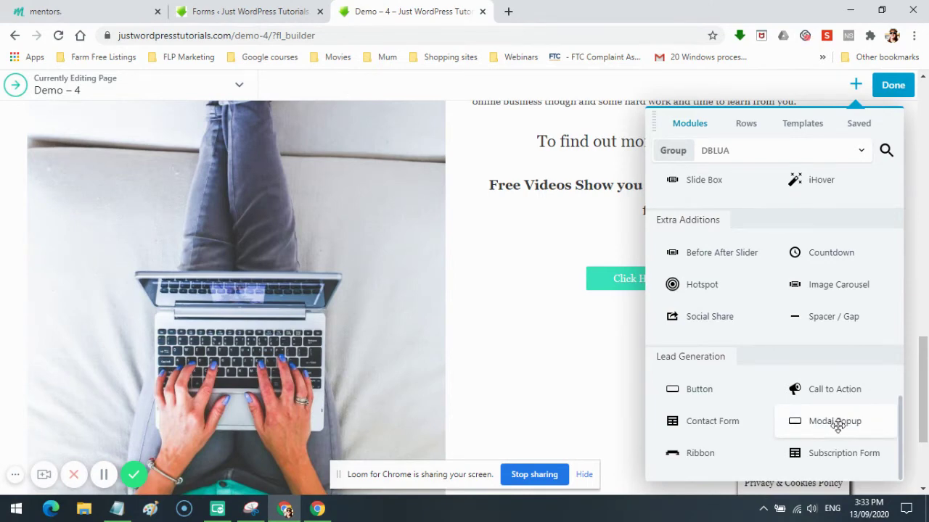
{"action": "mouse_move", "coordinate": [616, 288]}
{"action": "key", "text": "Escape"}
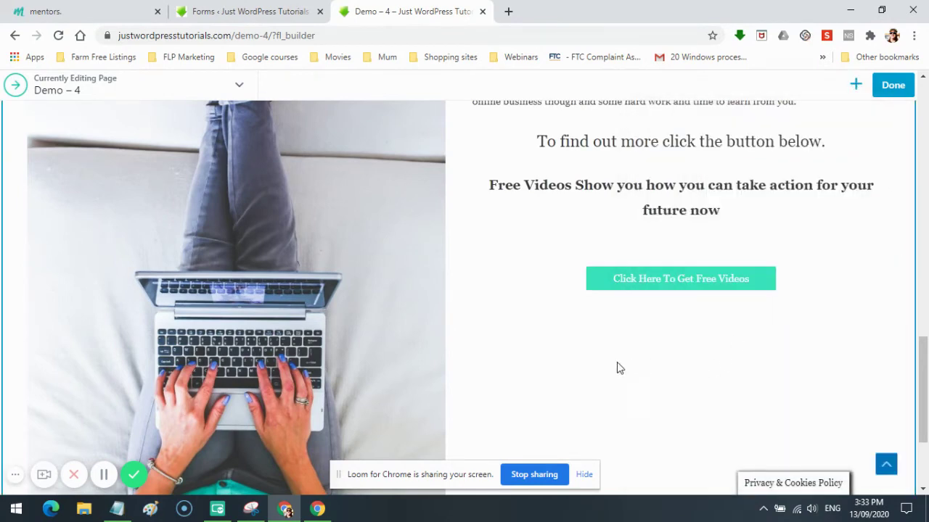
Publish the Demo – 4 page and test the Click Here To Get Free Videos button's popup, closing the form again.
{"action": "mouse_move", "coordinate": [682, 298]}
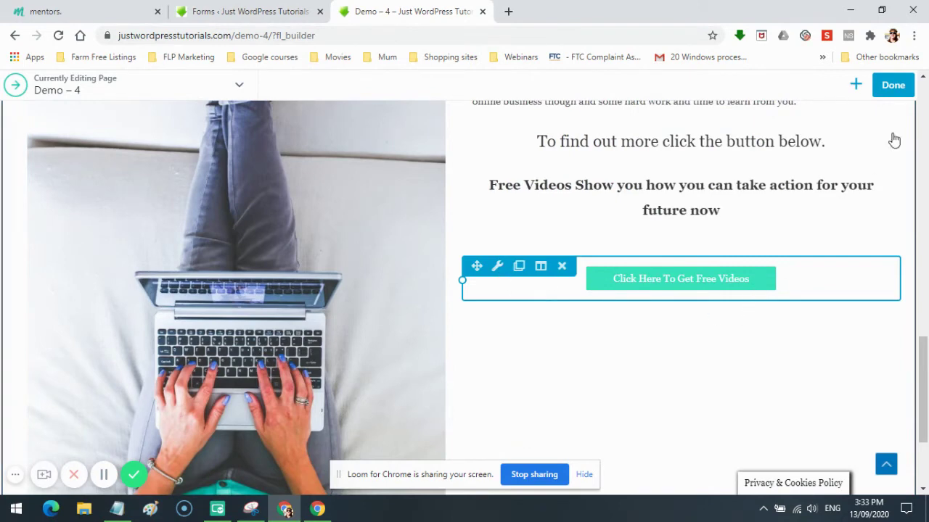
{"action": "left_click", "coordinate": [895, 85]}
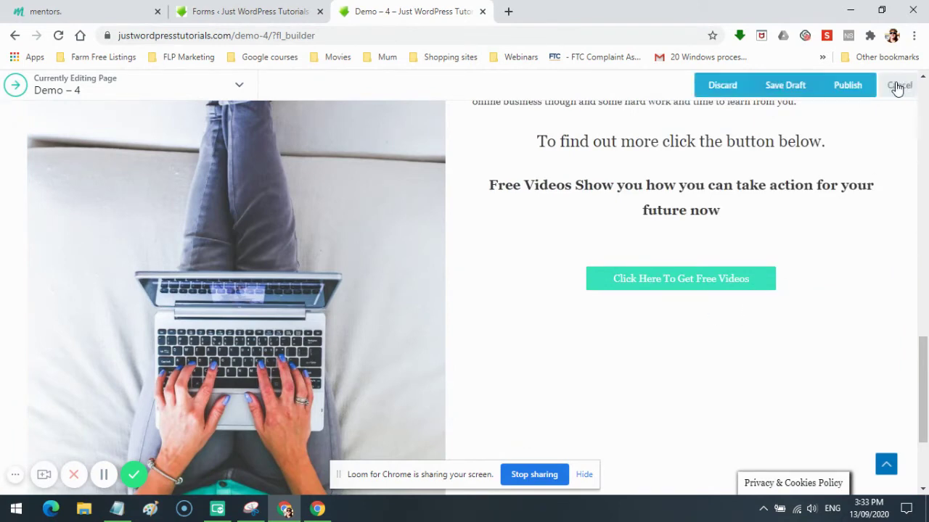
{"action": "left_click", "coordinate": [830, 85]}
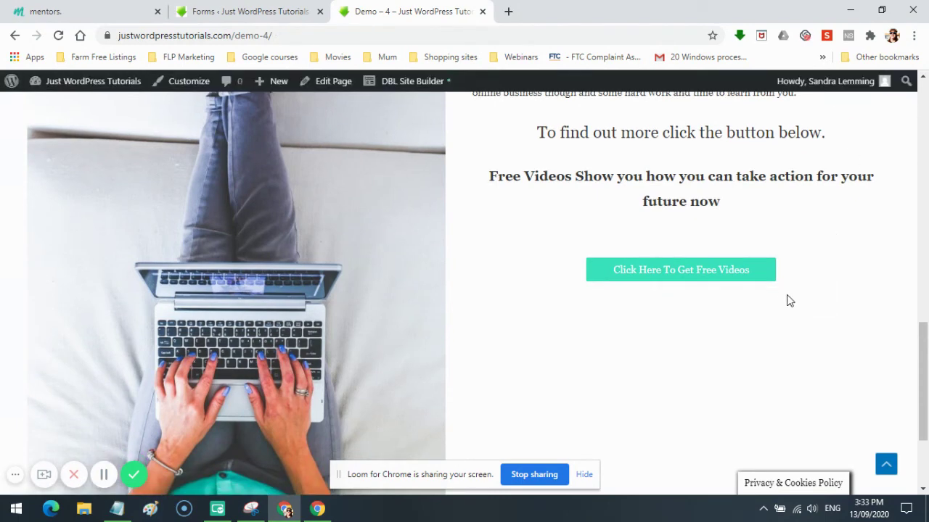
{"action": "left_click", "coordinate": [693, 274]}
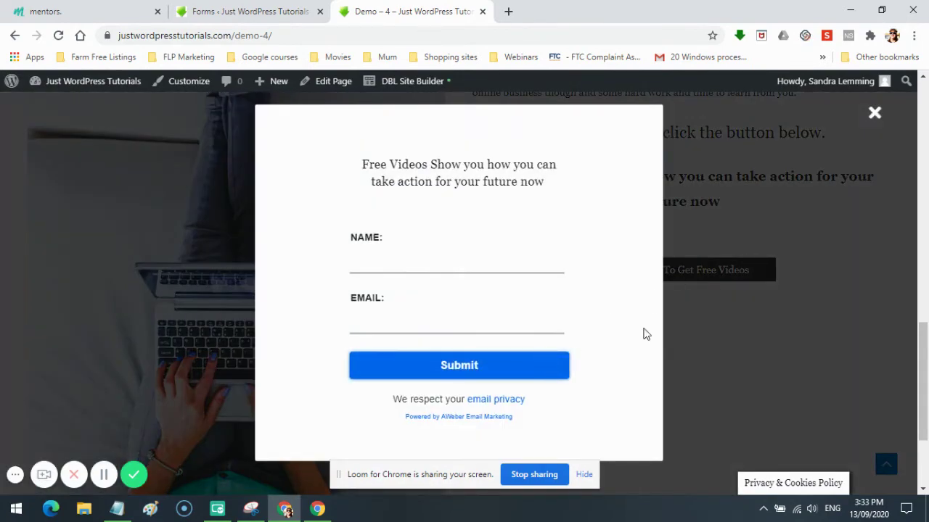
{"action": "left_click", "coordinate": [875, 112]}
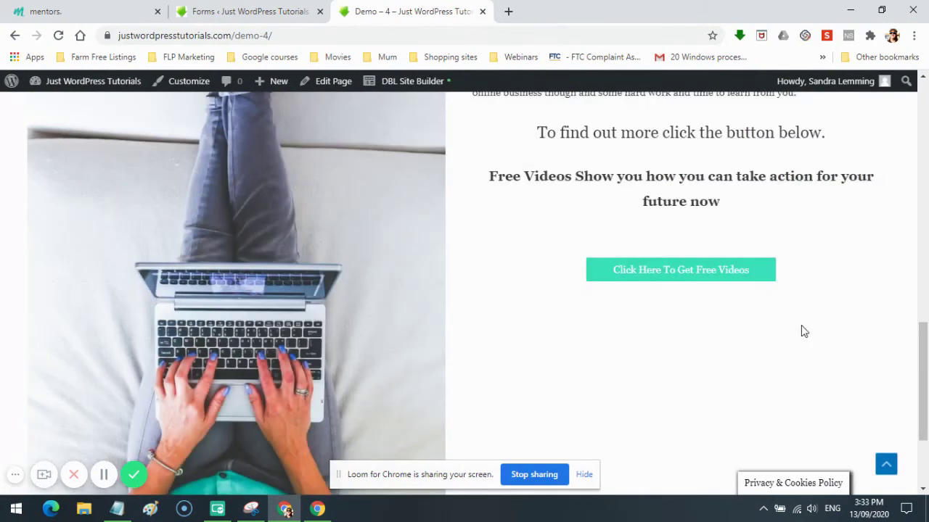
Switch to the WordPress admin and review the installed plugins, including AWeber for WordPress, DBL PowerPack, DBL Site Builder and DBL Ultimate Addons.
{"action": "left_click", "coordinate": [232, 15]}
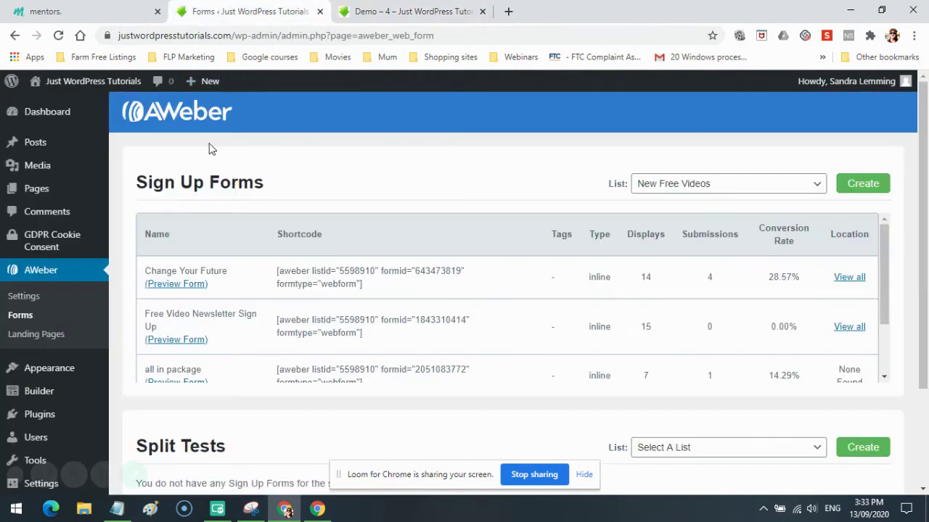
{"action": "scroll", "coordinate": [49, 392], "scroll_direction": "down", "scroll_amount": 2}
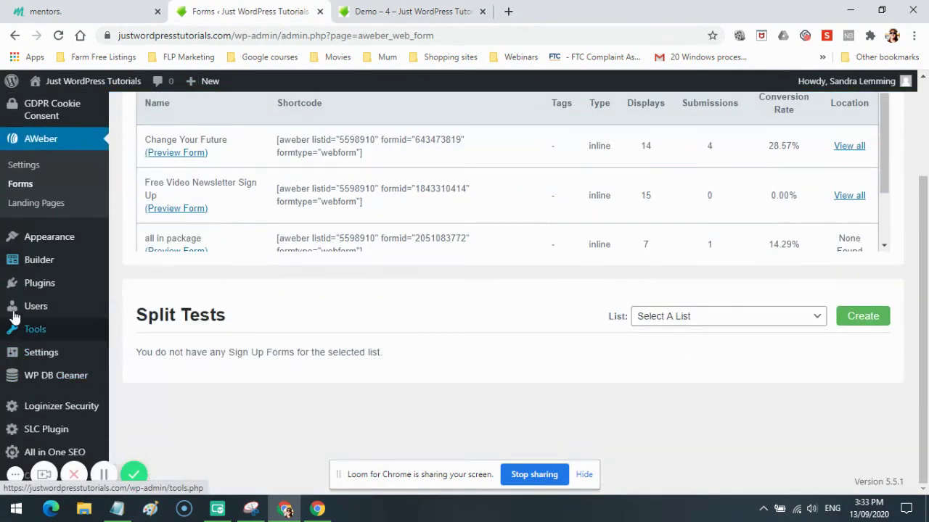
{"action": "mouse_move", "coordinate": [36, 283]}
{"action": "left_click", "coordinate": [162, 287]}
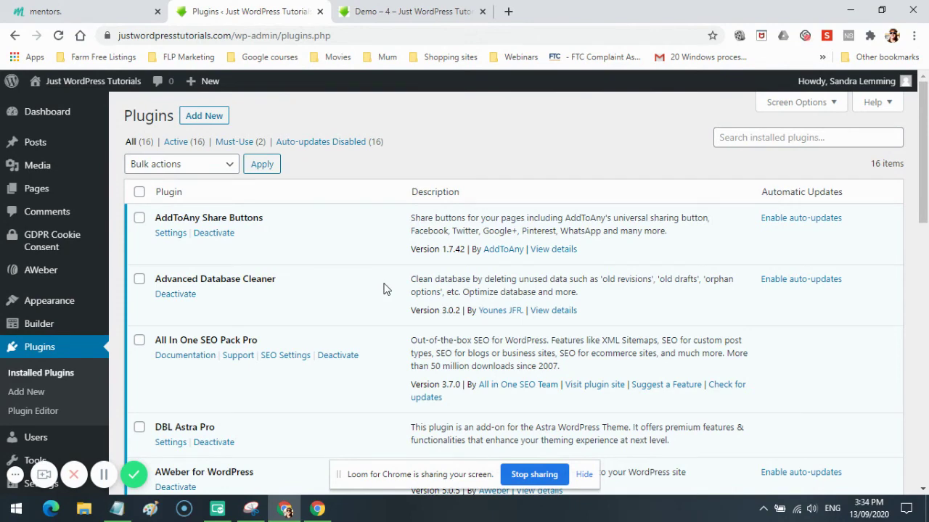
{"action": "scroll", "coordinate": [382, 269], "scroll_direction": "down", "scroll_amount": 2}
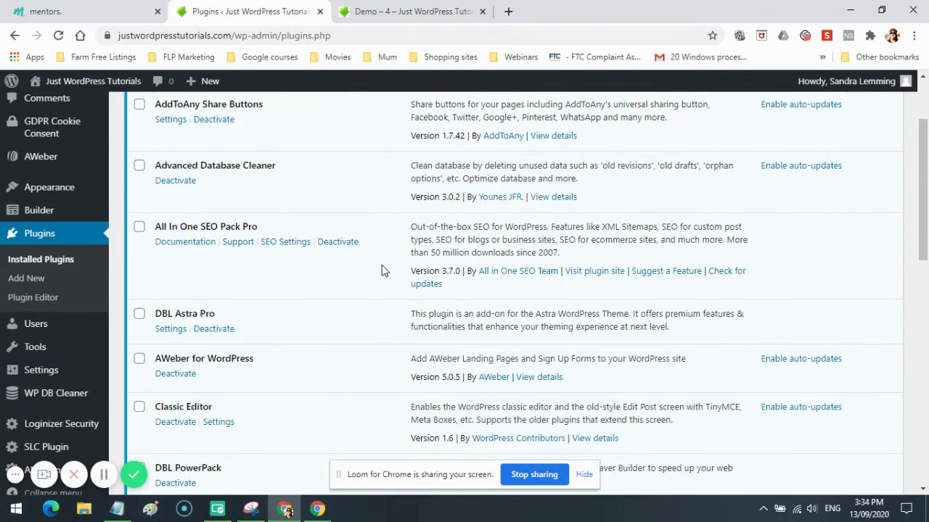
{"action": "scroll", "coordinate": [382, 270], "scroll_direction": "down", "scroll_amount": 2}
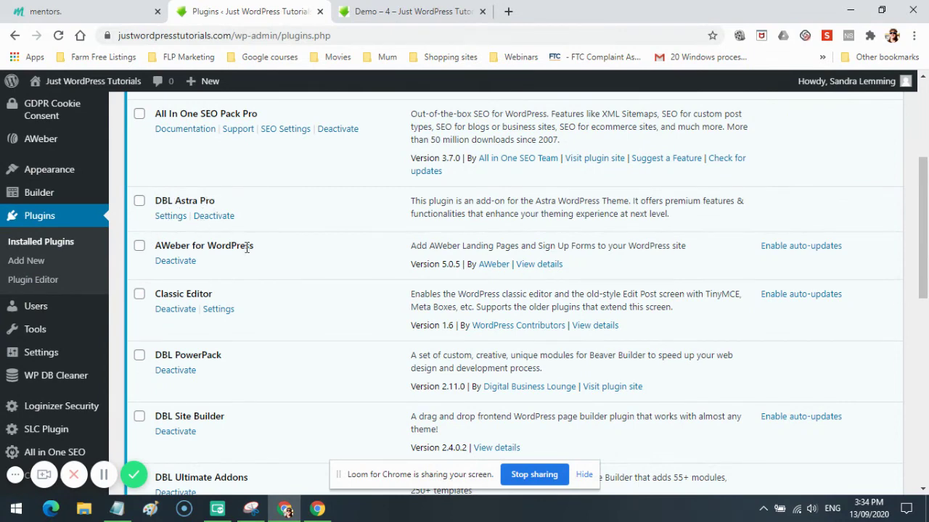
{"action": "scroll", "coordinate": [251, 248], "scroll_direction": "down", "scroll_amount": 2}
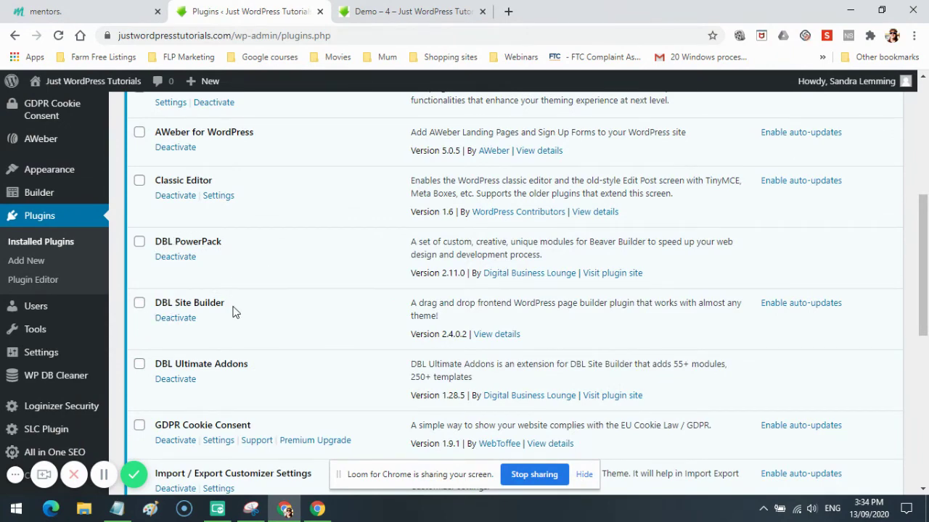
{"action": "scroll", "coordinate": [232, 312], "scroll_direction": "down", "scroll_amount": 2}
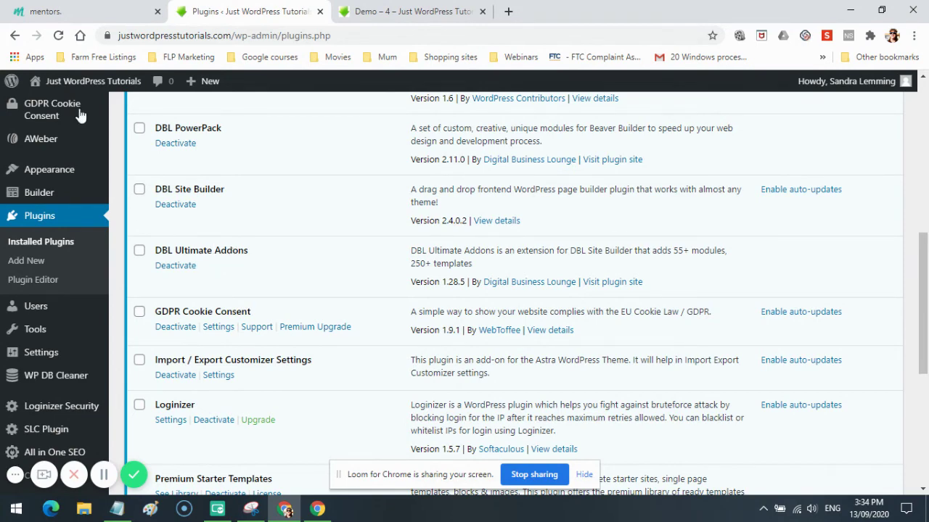
Switch to the Mentors site and look through its Site Plugins page for the DBL Ultimate Addons plugin.
{"action": "left_click", "coordinate": [83, 12]}
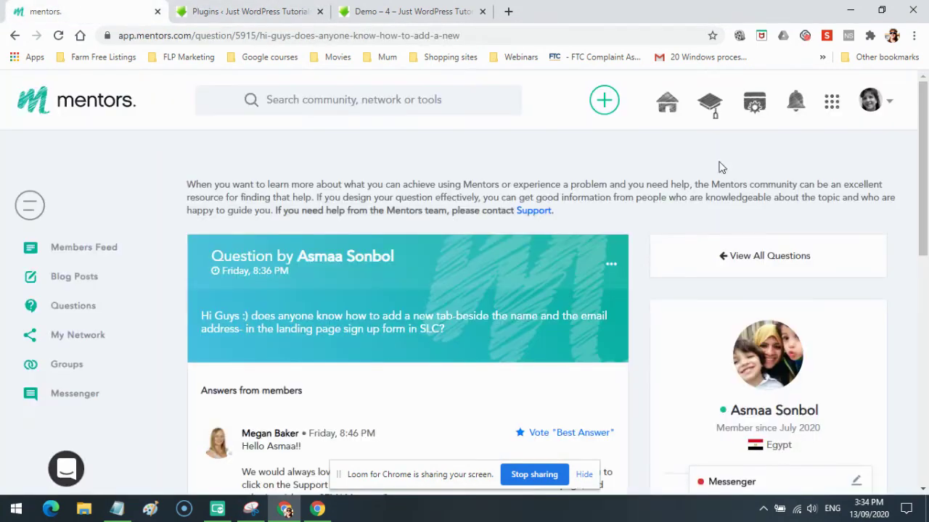
{"action": "left_click", "coordinate": [756, 107]}
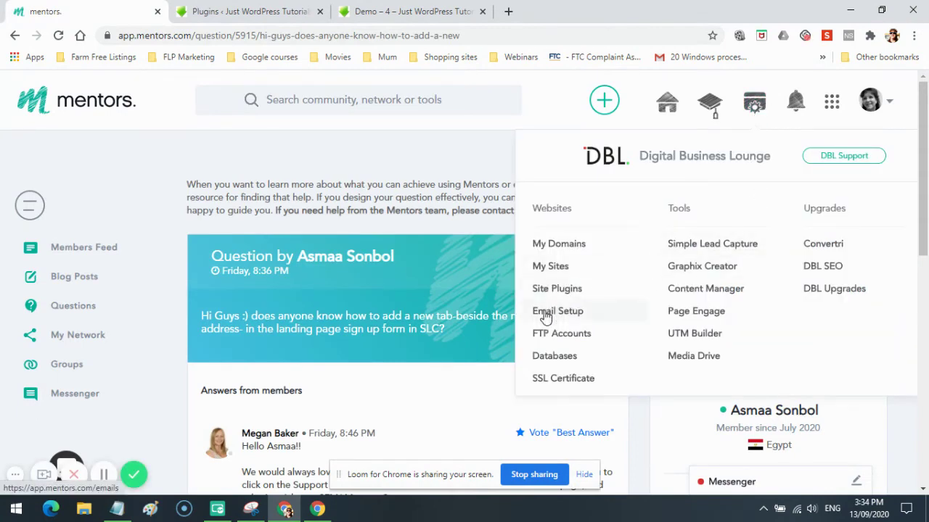
{"action": "left_click", "coordinate": [558, 288]}
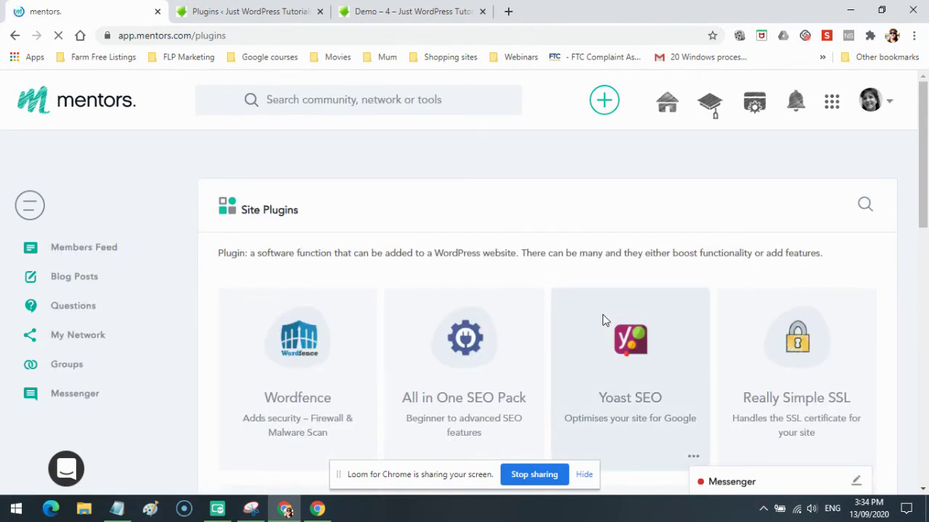
{"action": "scroll", "coordinate": [603, 320], "scroll_direction": "down", "scroll_amount": 5}
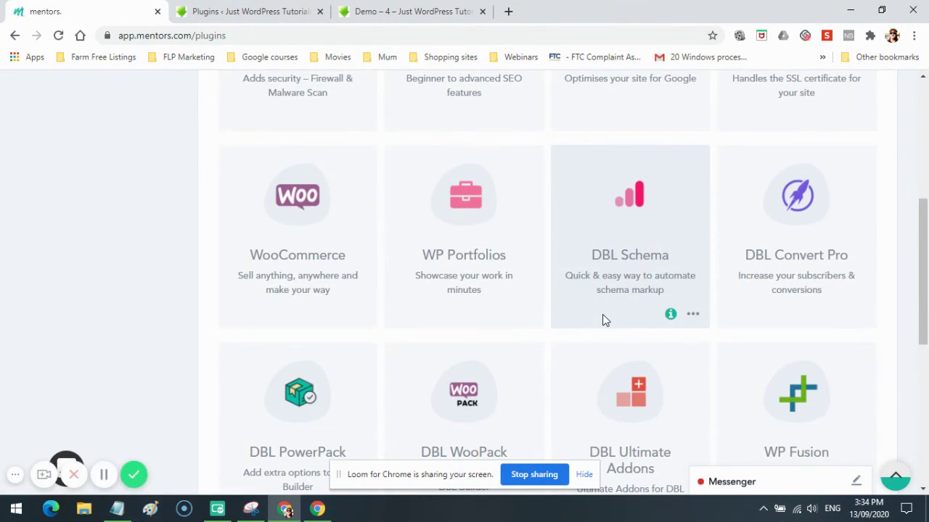
{"action": "scroll", "coordinate": [602, 320], "scroll_direction": "down", "scroll_amount": 2}
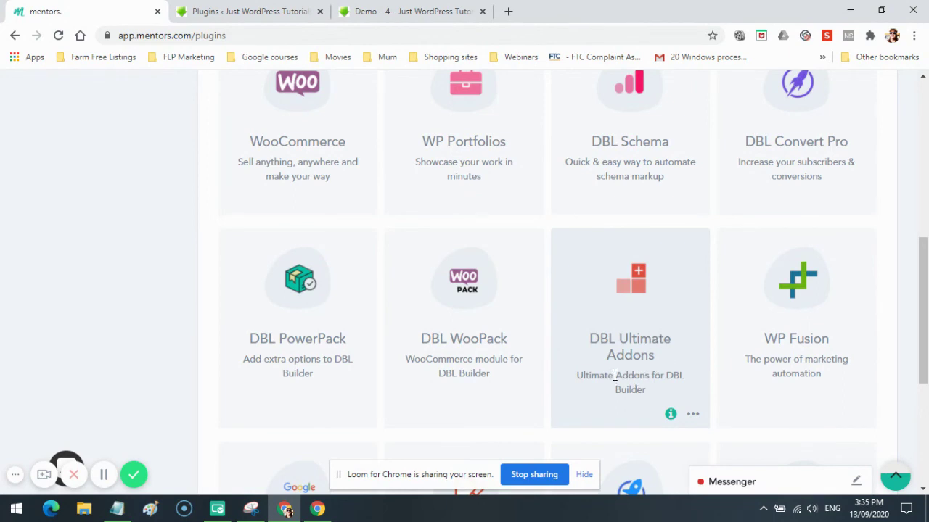
{"action": "scroll", "coordinate": [624, 370], "scroll_direction": "up", "scroll_amount": 5}
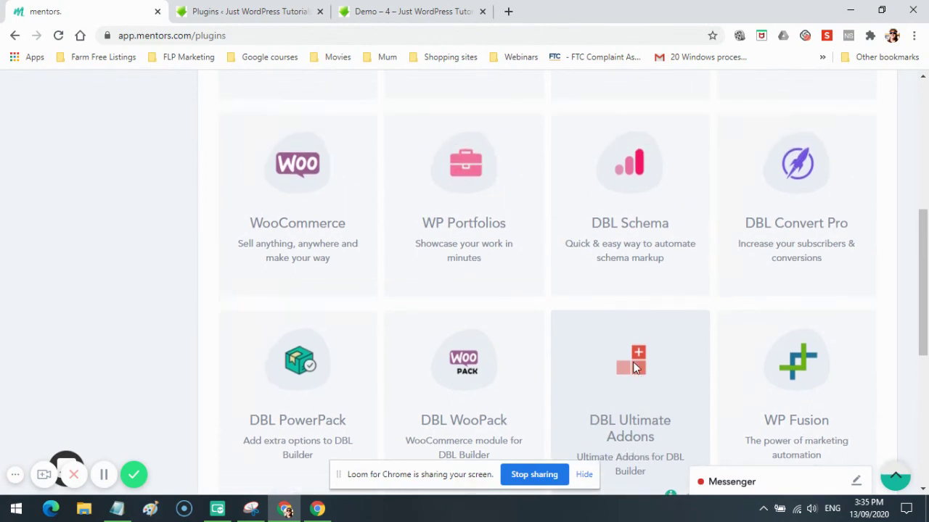
{"action": "scroll", "coordinate": [410, 240], "scroll_direction": "up", "scroll_amount": 2}
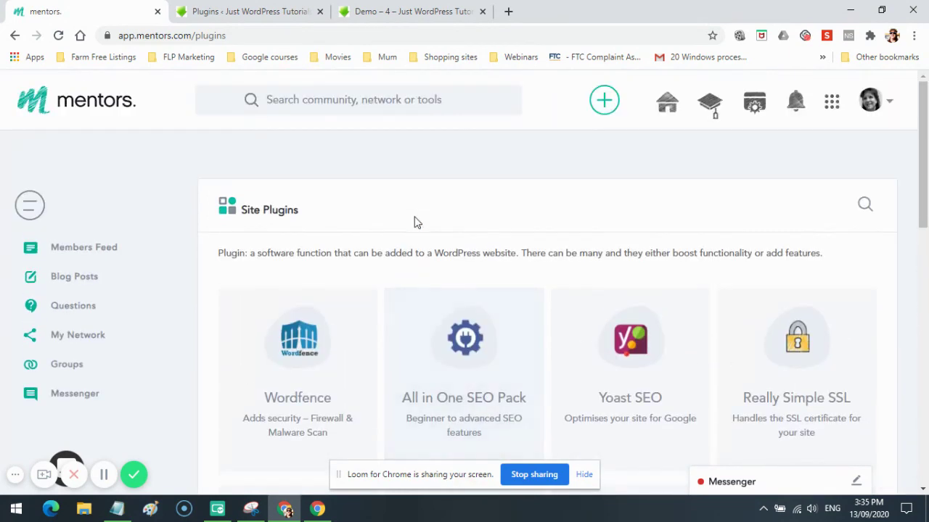
Check the Mentors creation options and the DBL Ultimate Addons plugin again, and return to the published Demo – 4 page.
{"action": "left_click", "coordinate": [605, 103]}
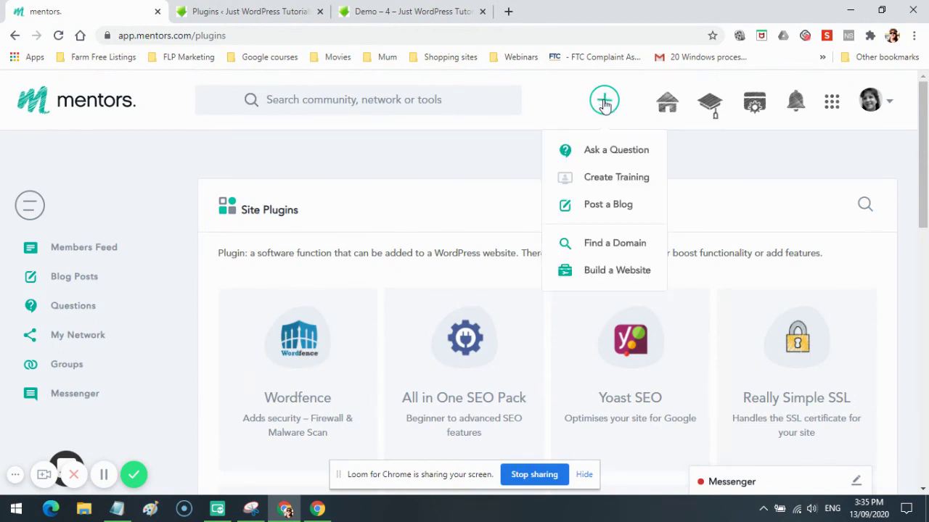
{"action": "left_click", "coordinate": [465, 160]}
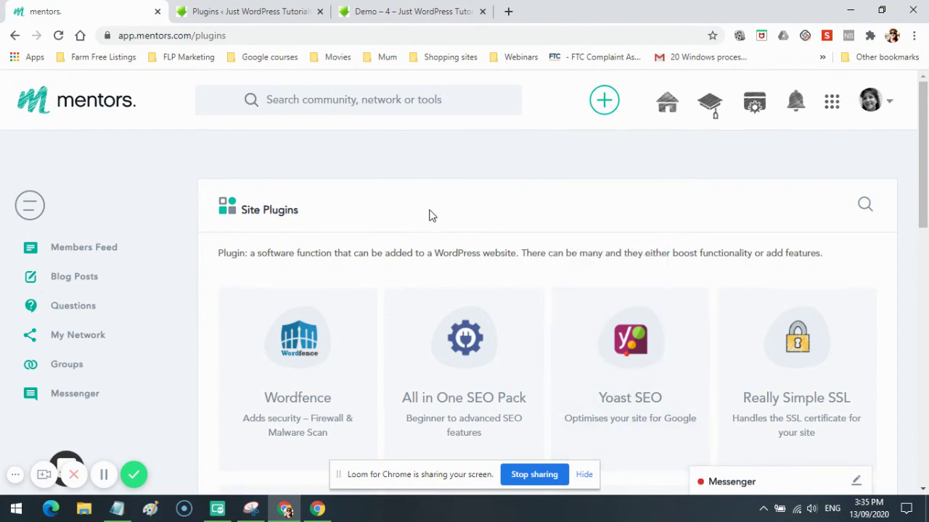
{"action": "scroll", "coordinate": [429, 215], "scroll_direction": "down", "scroll_amount": 2}
{"action": "scroll", "coordinate": [430, 214], "scroll_direction": "down", "scroll_amount": 6}
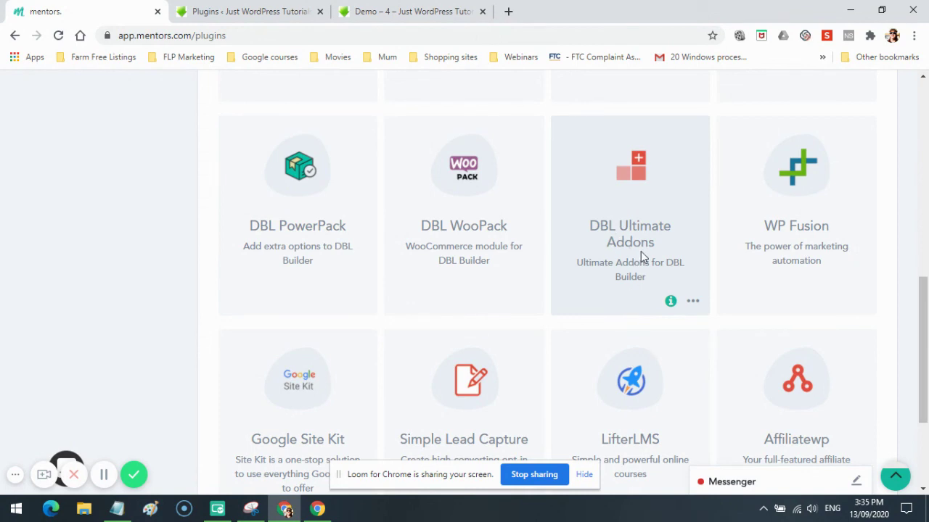
{"action": "scroll", "coordinate": [643, 257], "scroll_direction": "up", "scroll_amount": 3}
{"action": "left_click", "coordinate": [343, 14]}
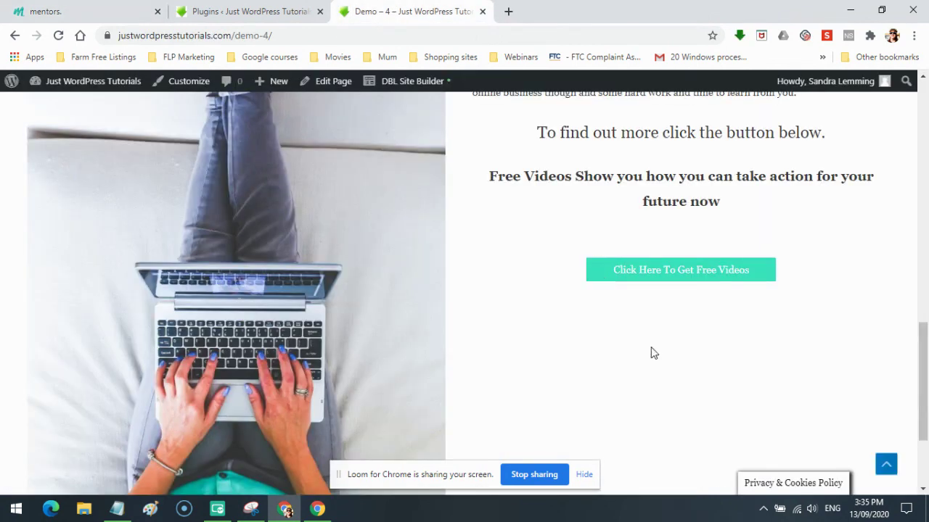